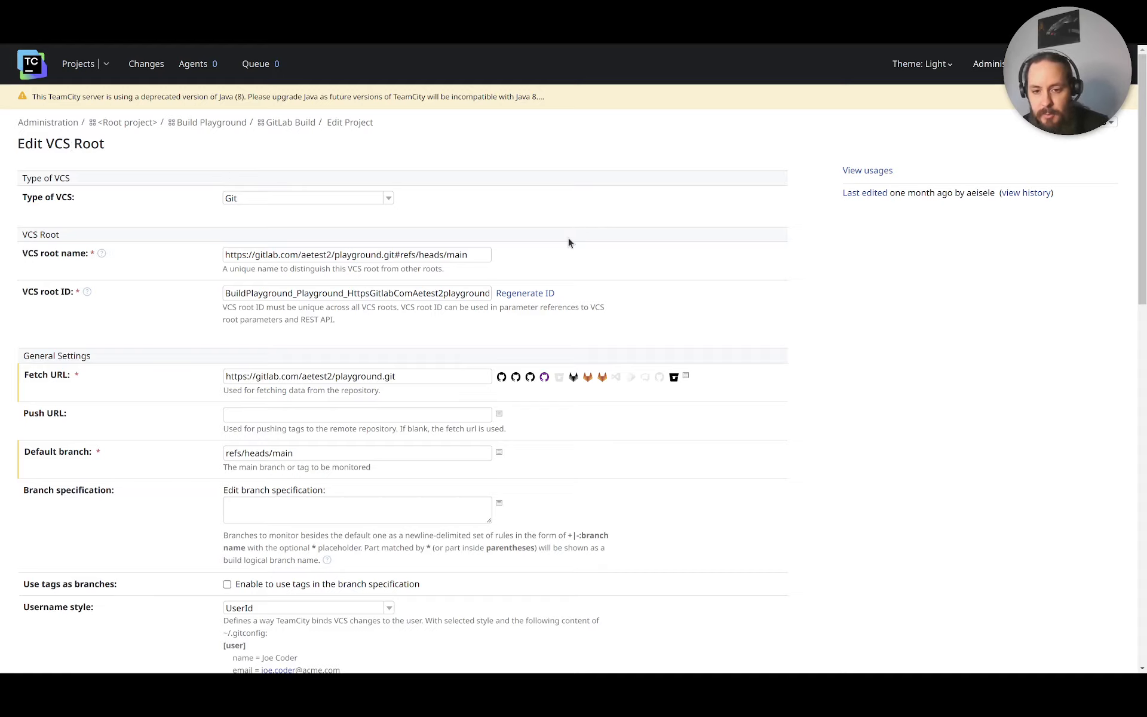
Examine the authentication method and access token issuer in the playground VCS root's settings.
scroll(569, 238, "down", 7)
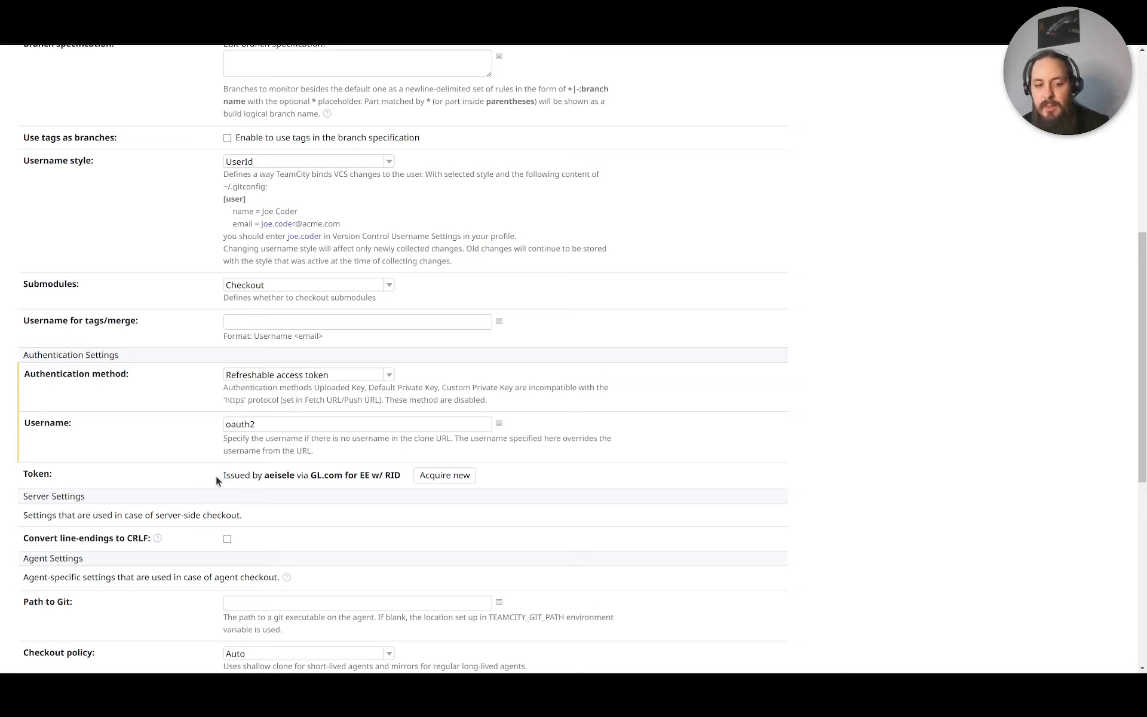
left_click_drag(224, 476, 398, 476)
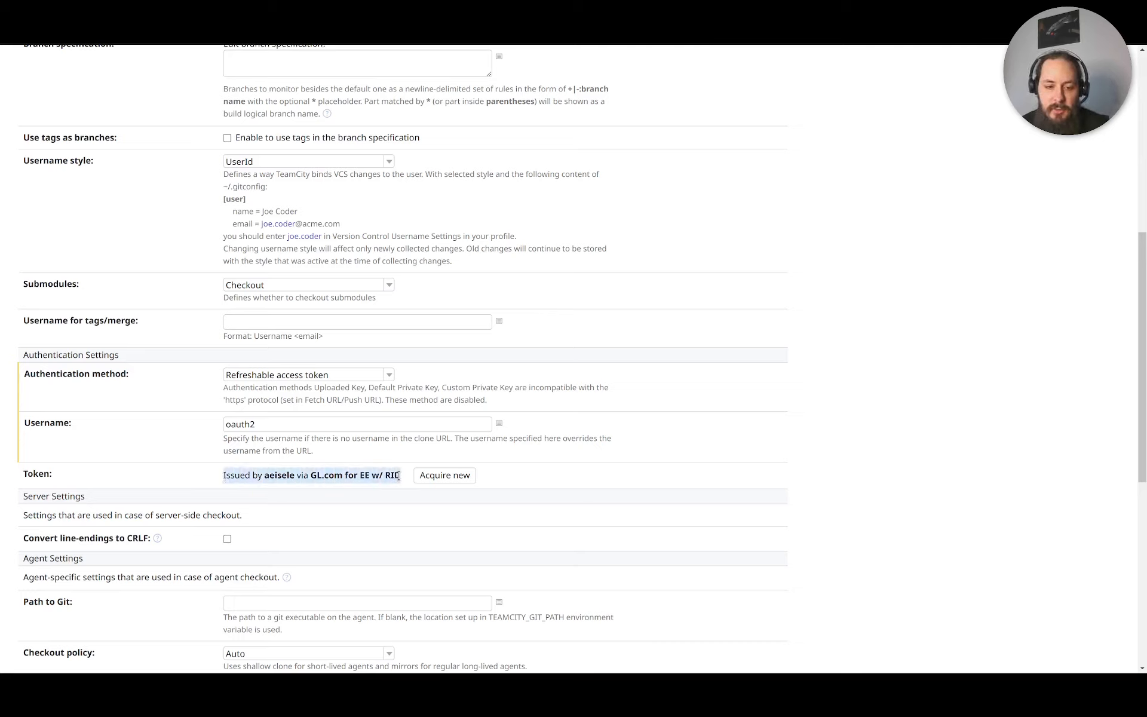
left_click(443, 477)
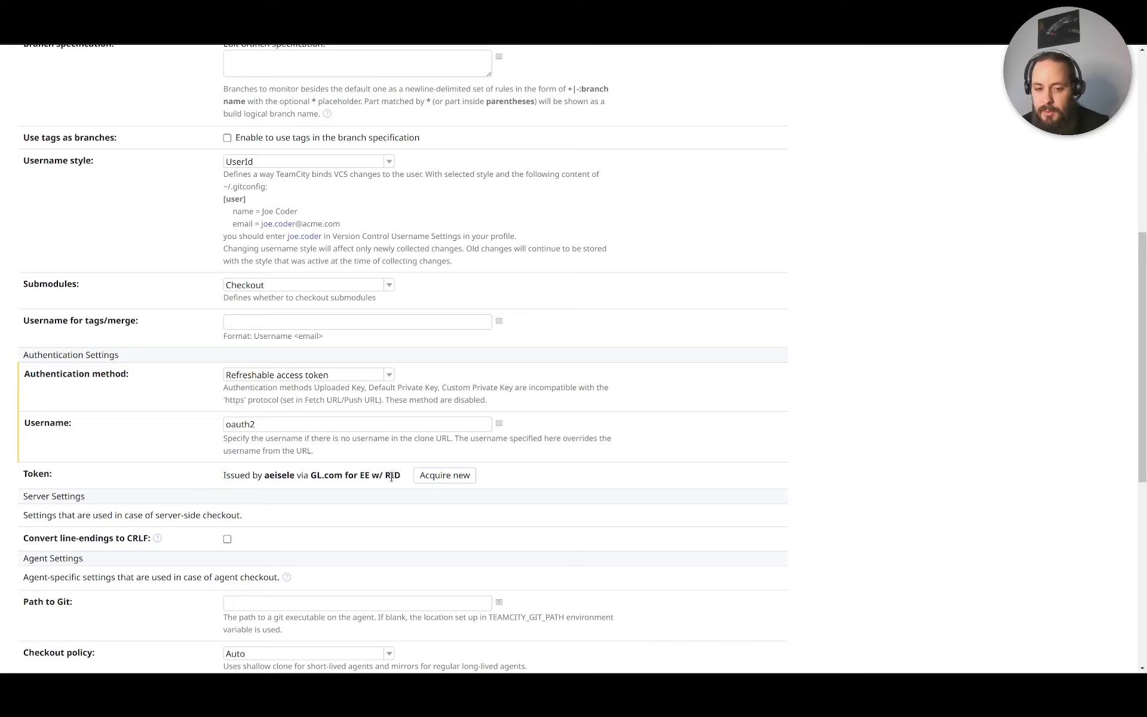
mouse_move(388, 473)
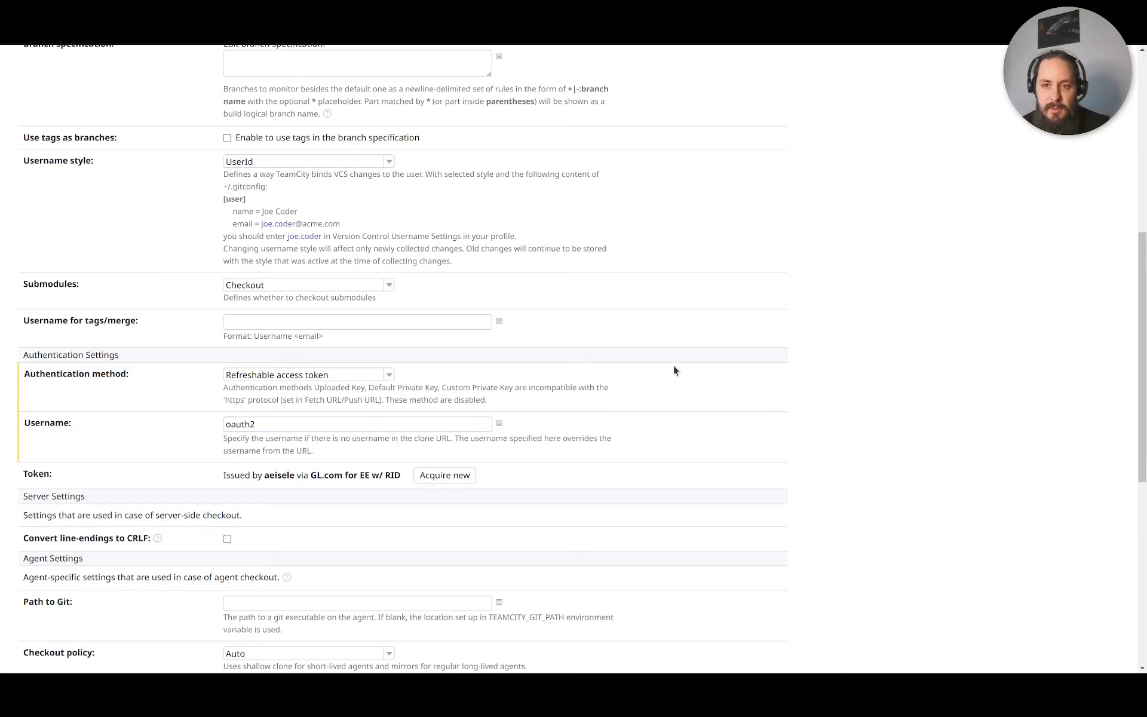
Examine the authentication type and the refreshable access token connections in the Commit status publisher build feature.
left_click(862, 2)
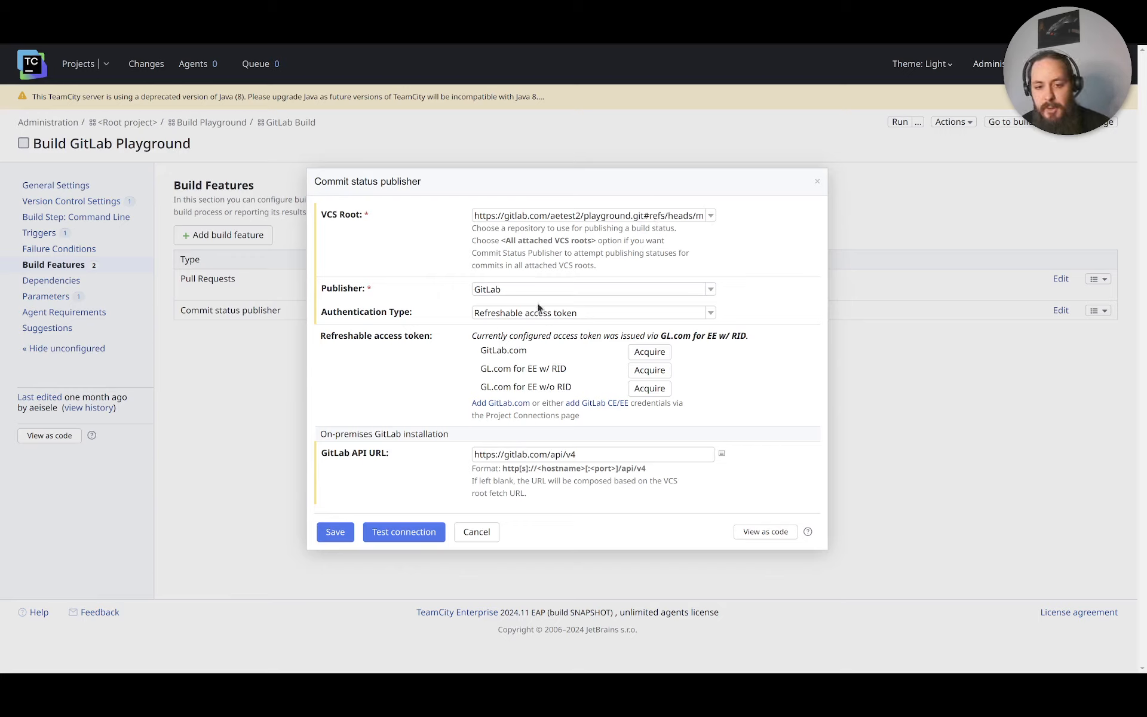
left_click(709, 313)
left_click(710, 314)
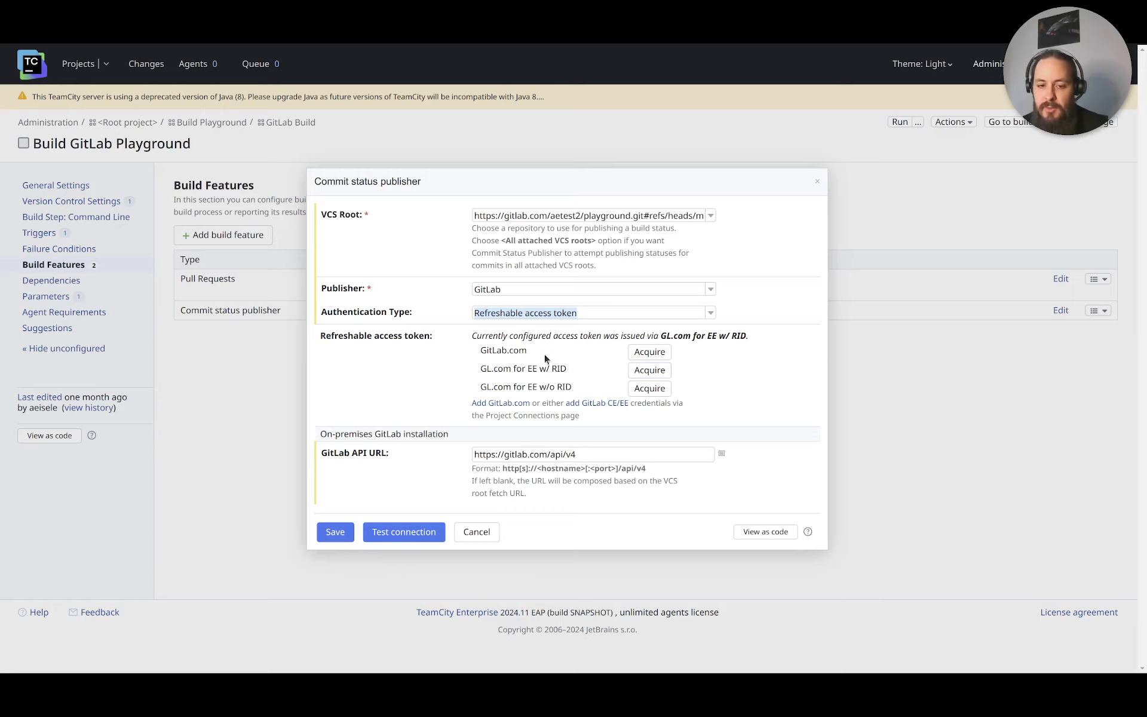
mouse_move(494, 337)
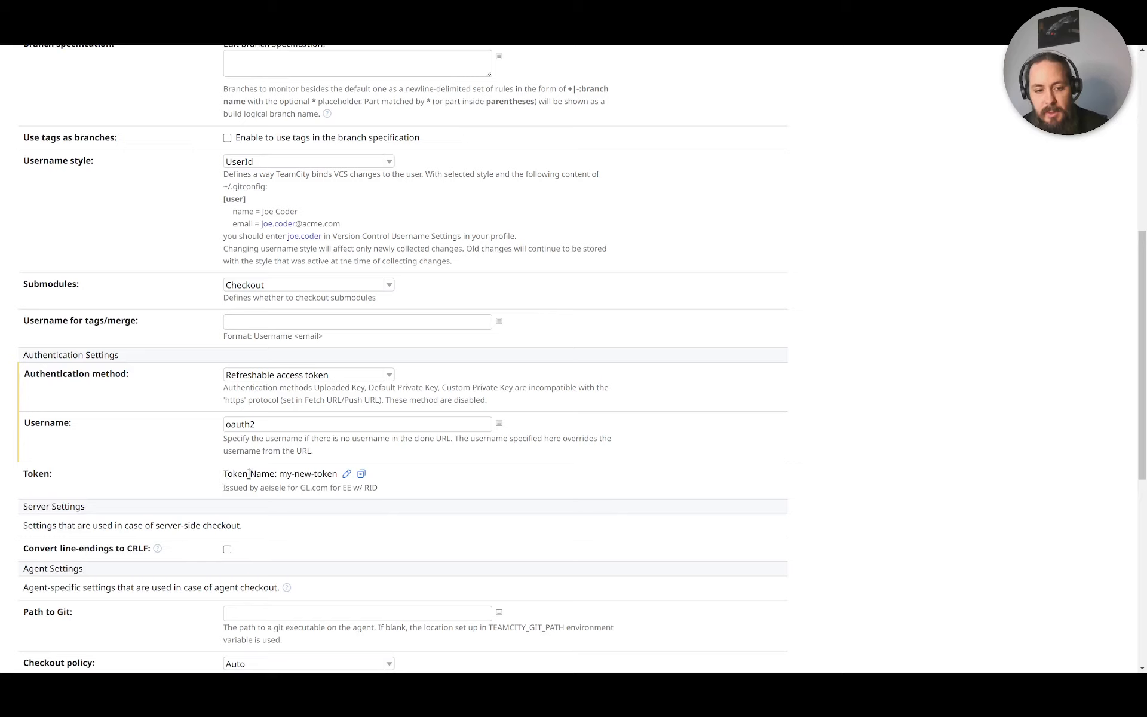
Examine the token name and the issuer details in the playground VCS root's authentication settings.
left_click_drag(276, 474, 336, 475)
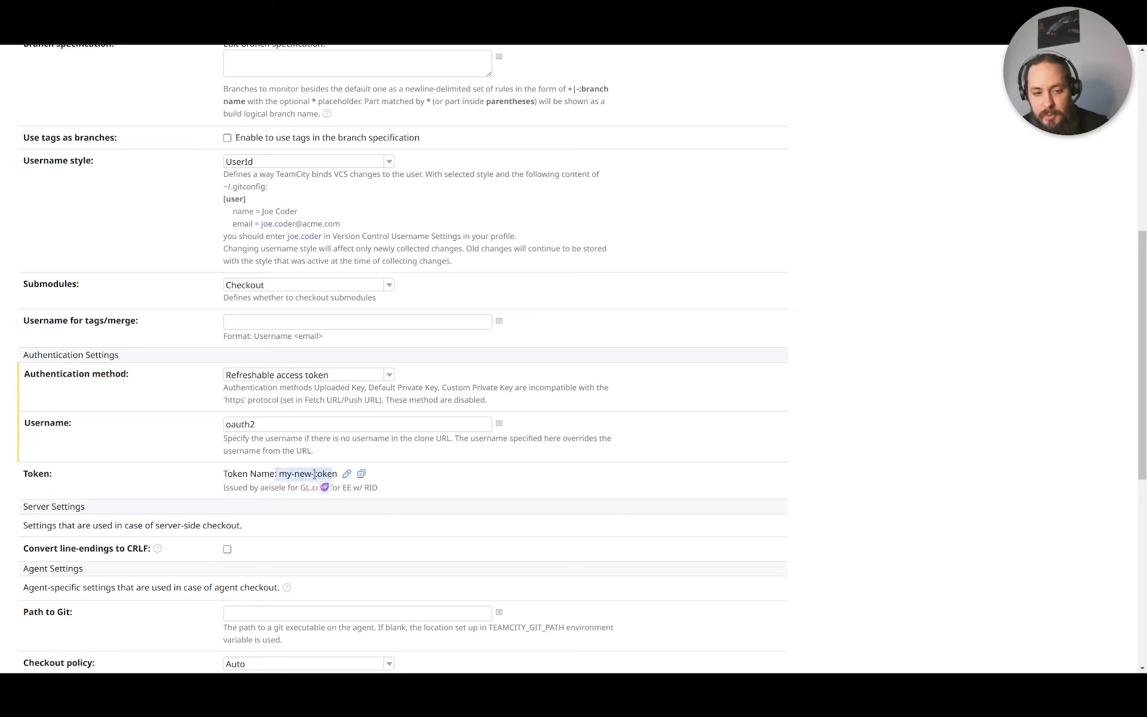
left_click(296, 474)
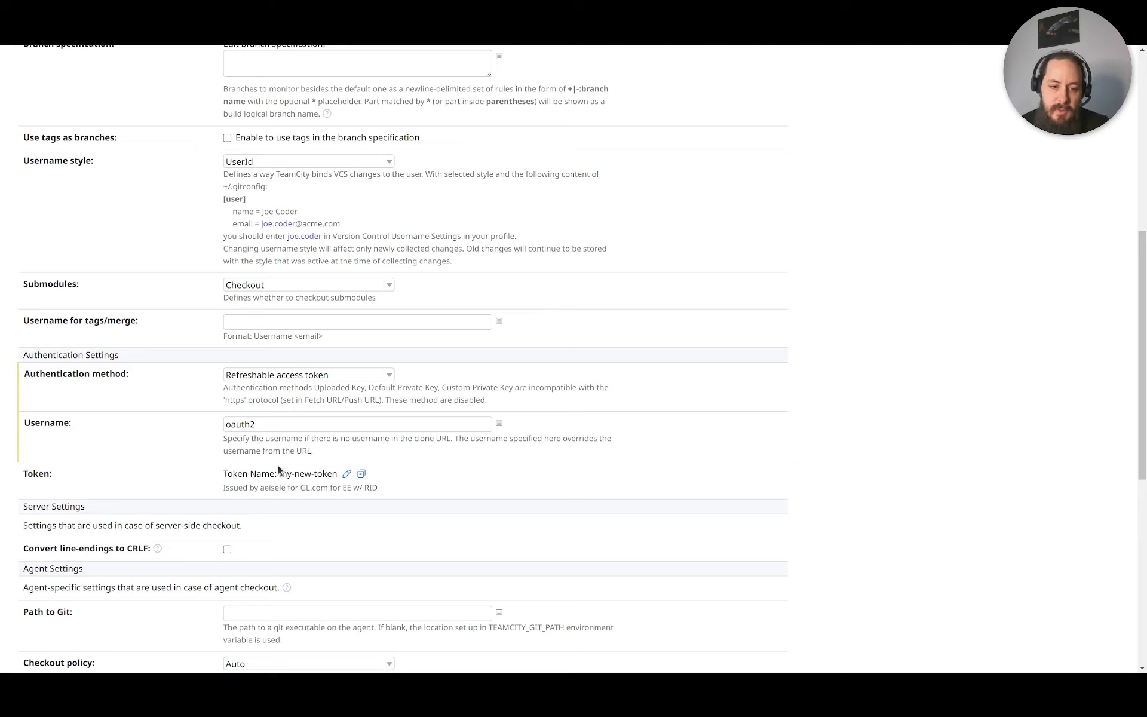
left_click_drag(221, 487, 409, 491)
left_click(304, 488)
left_click(392, 491)
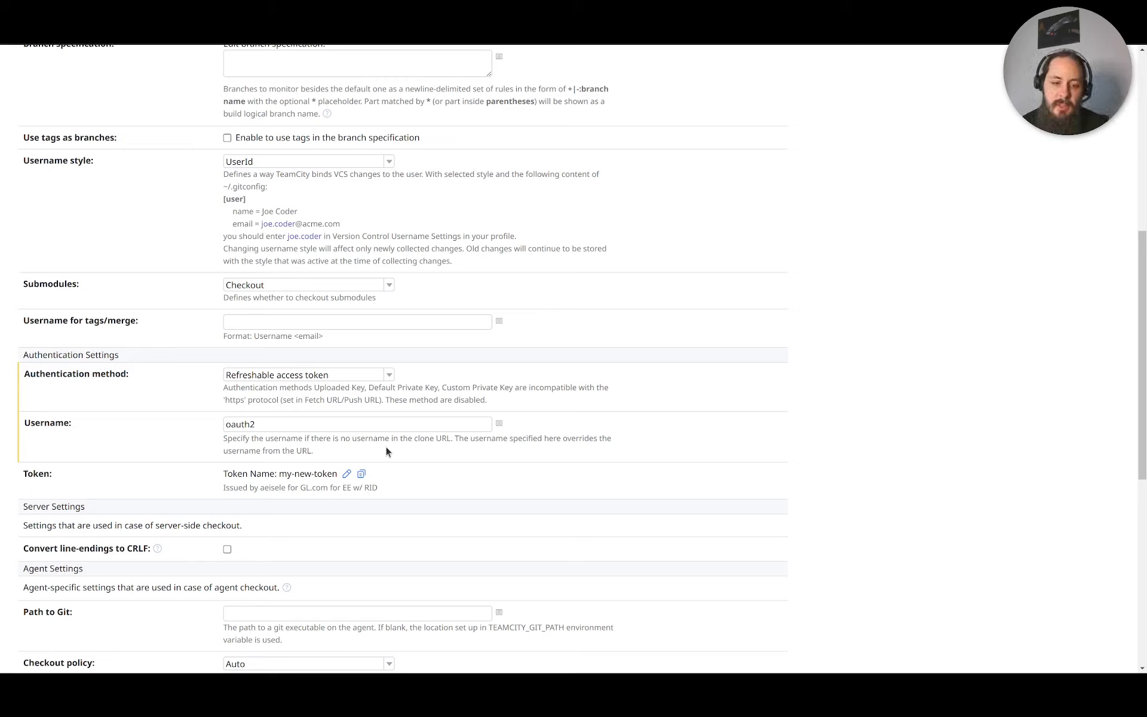
Inspect the VCS root's token ID from its beginning and leave the token field without changes.
left_click(347, 475)
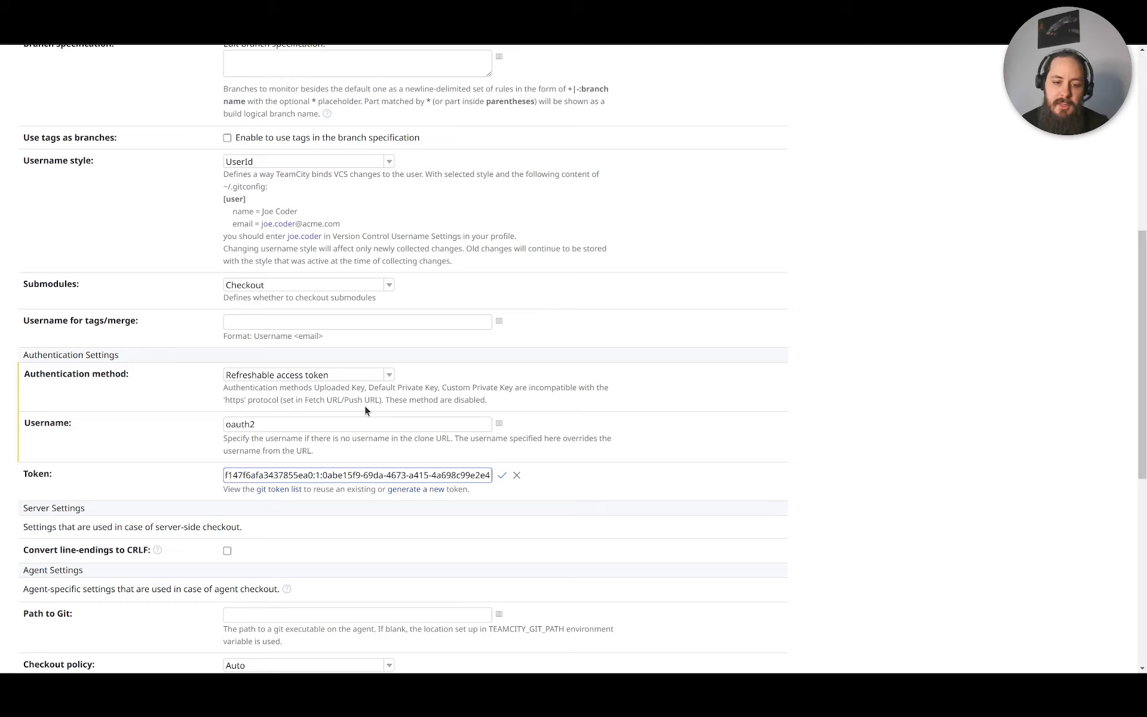
key("Home")
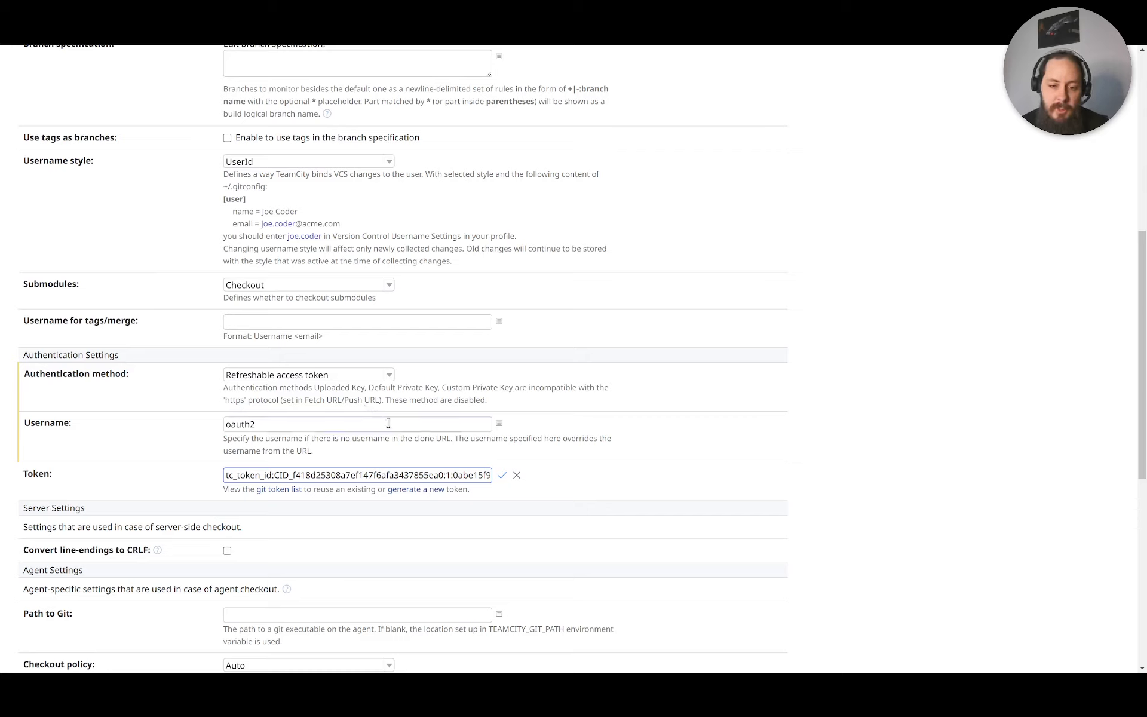
left_click(517, 476)
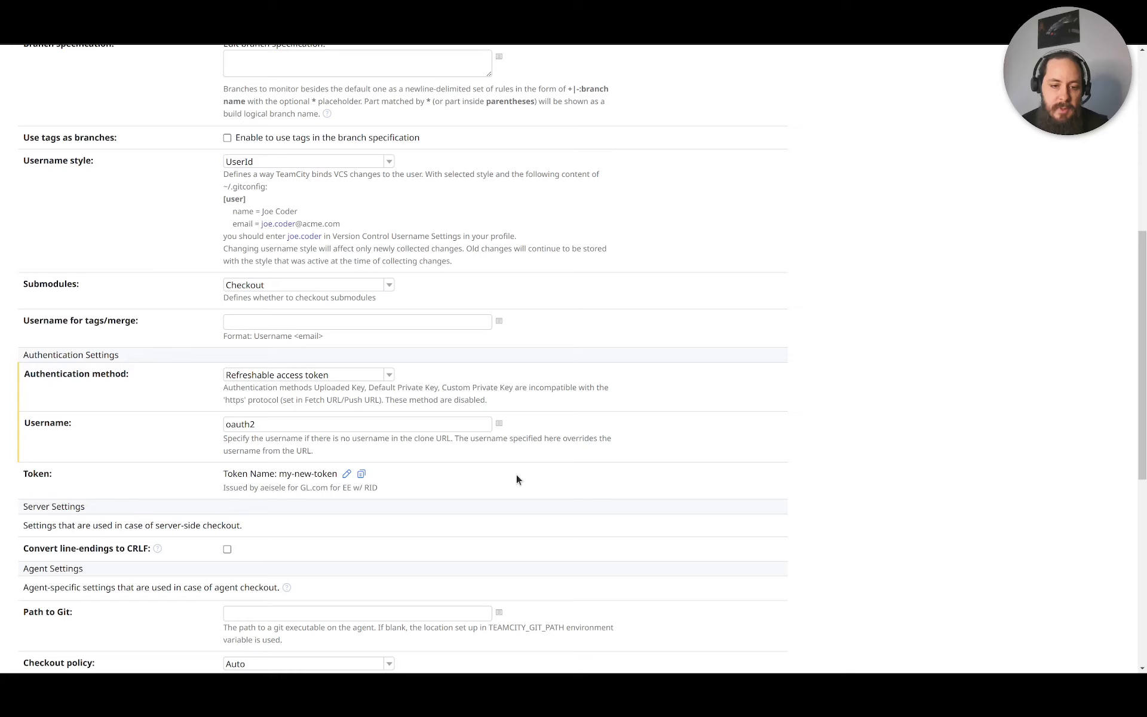
Clear the token ID from the VCS root, and check the manual token entry field without entering one.
left_click(346, 474)
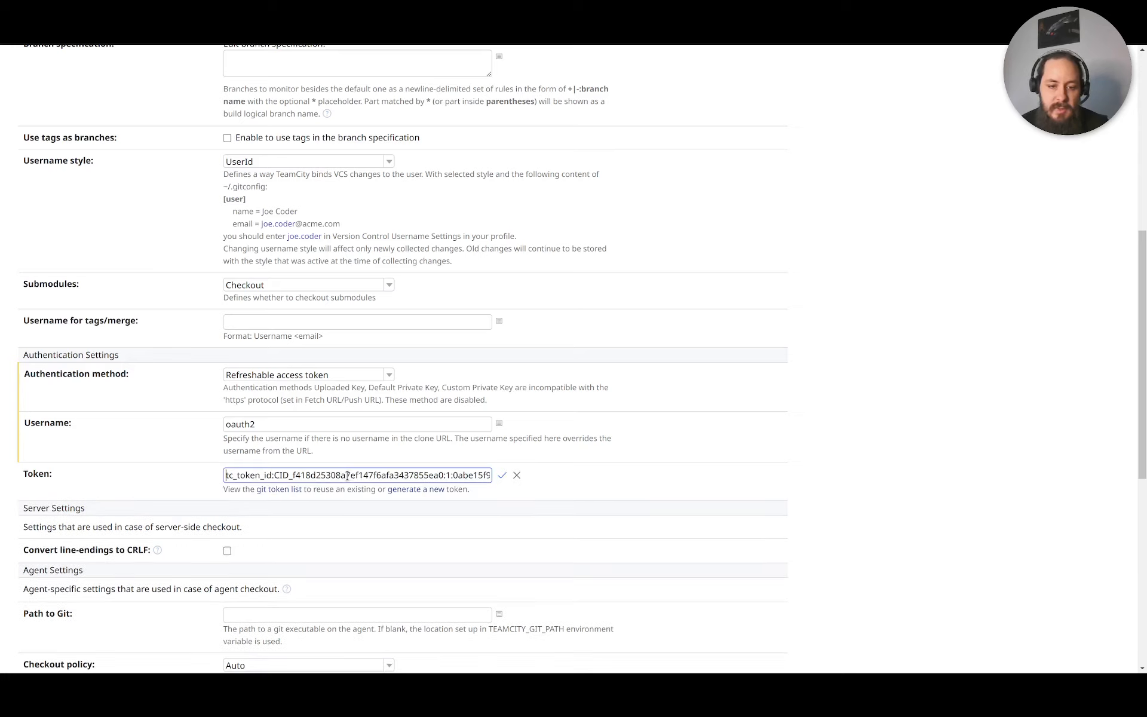
triple_click(453, 476)
key("BackSpace")
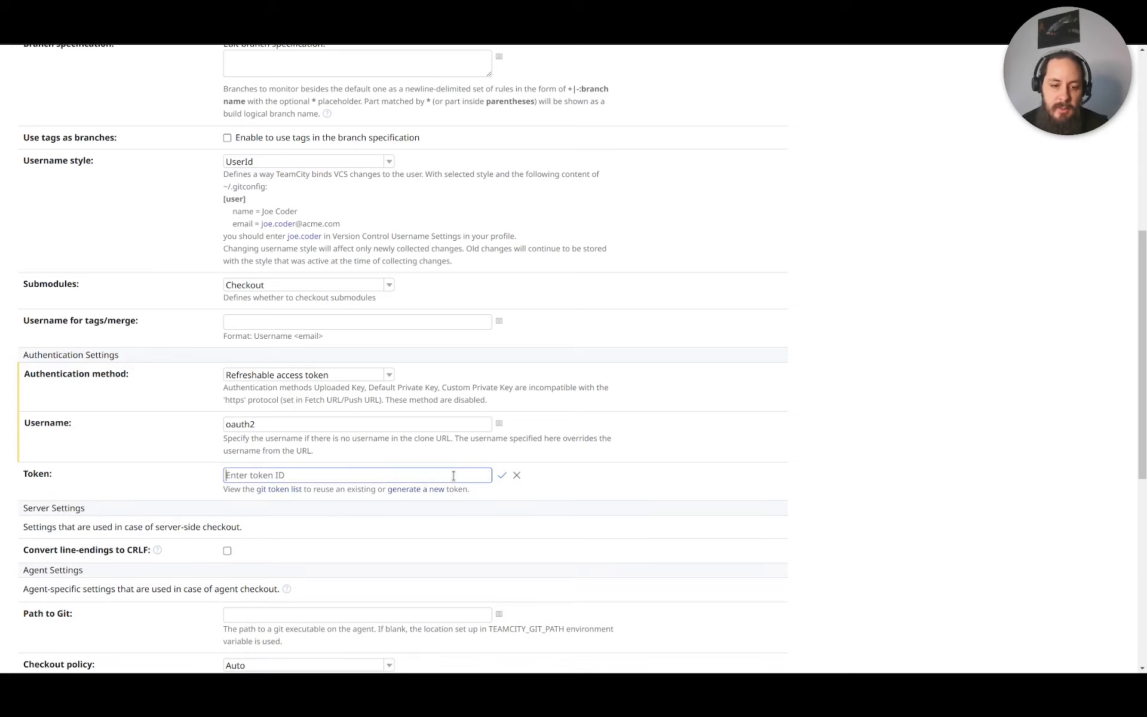
key("Return")
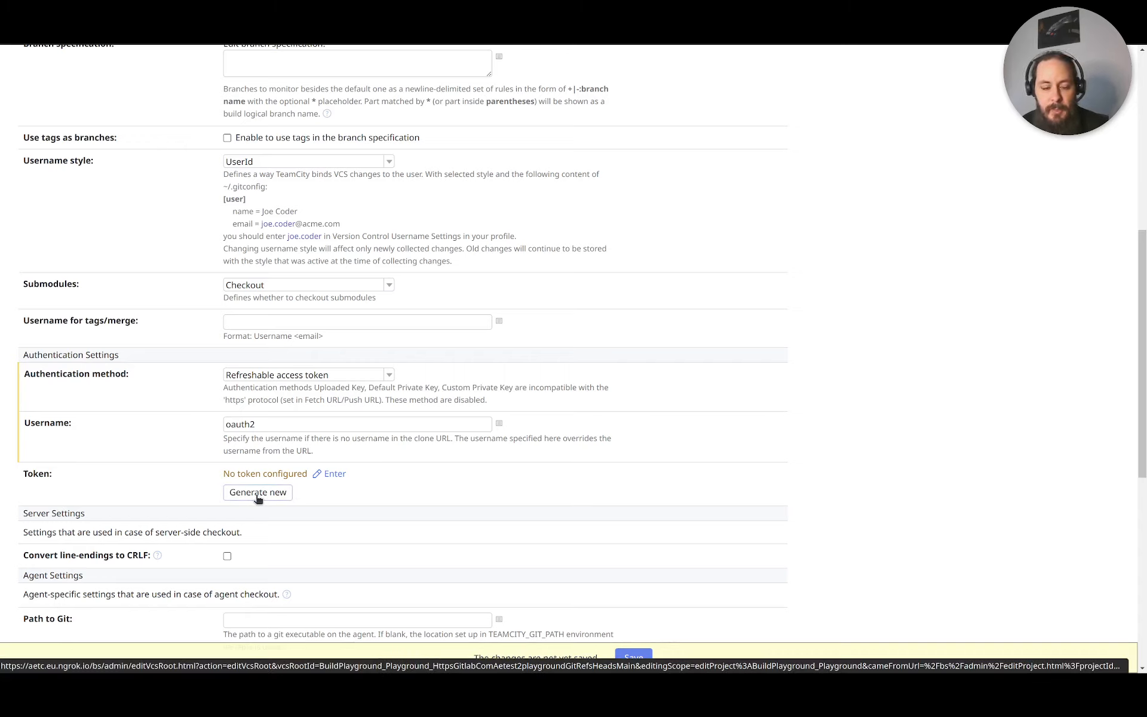
left_click(330, 475)
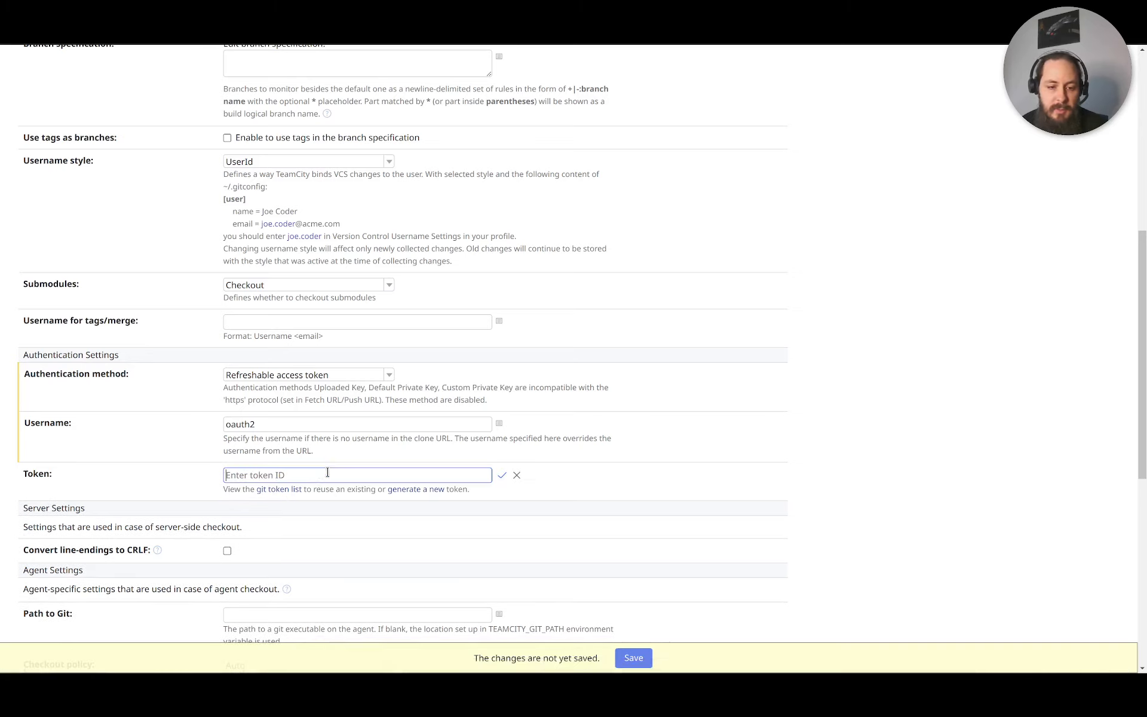
left_click(517, 476)
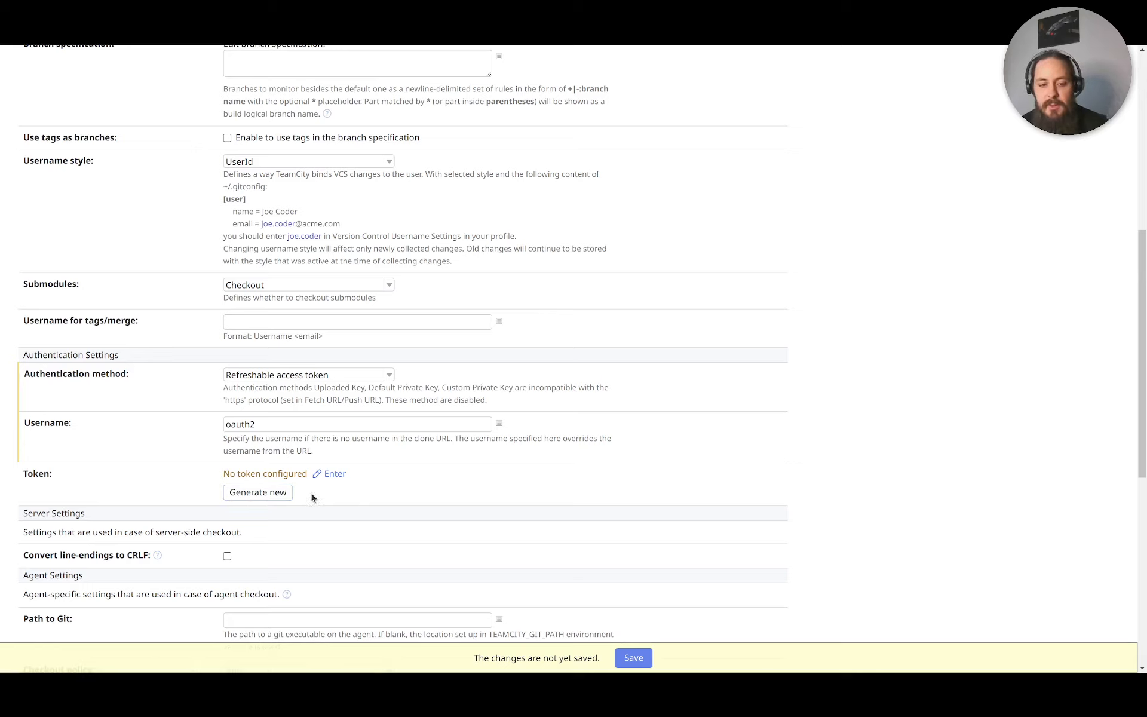
Generate a new token named my-demo-token for the GL.com for EE w/ RID connection and save the VCS root.
left_click(276, 494)
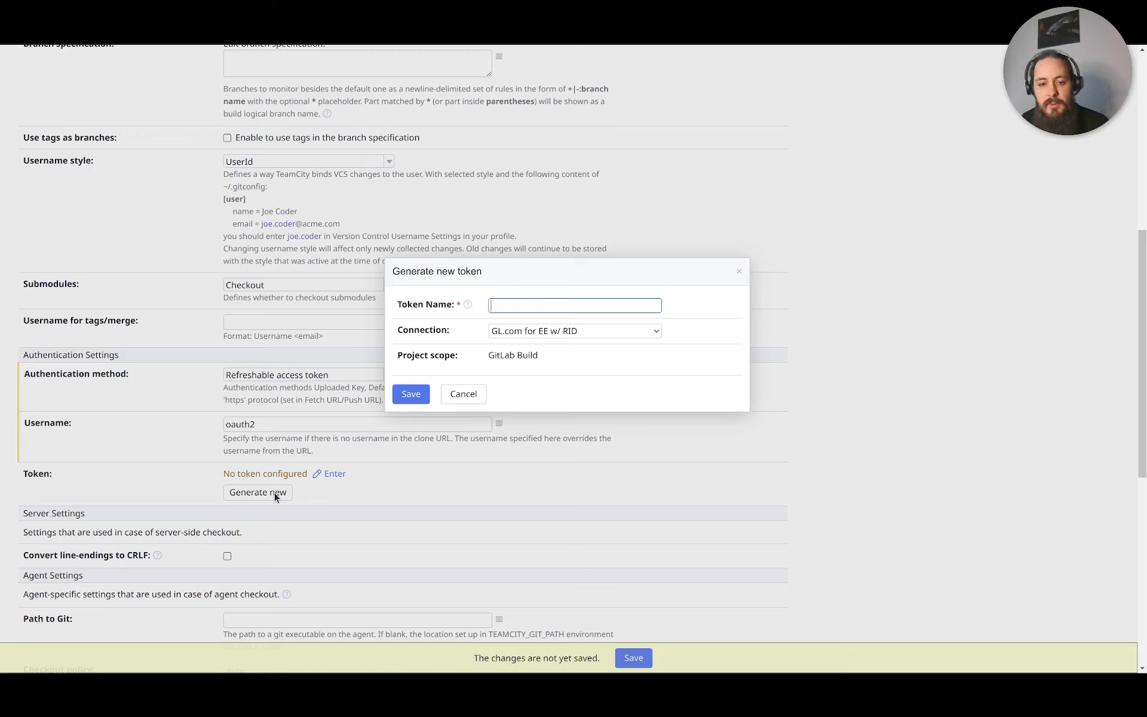
type("my-")
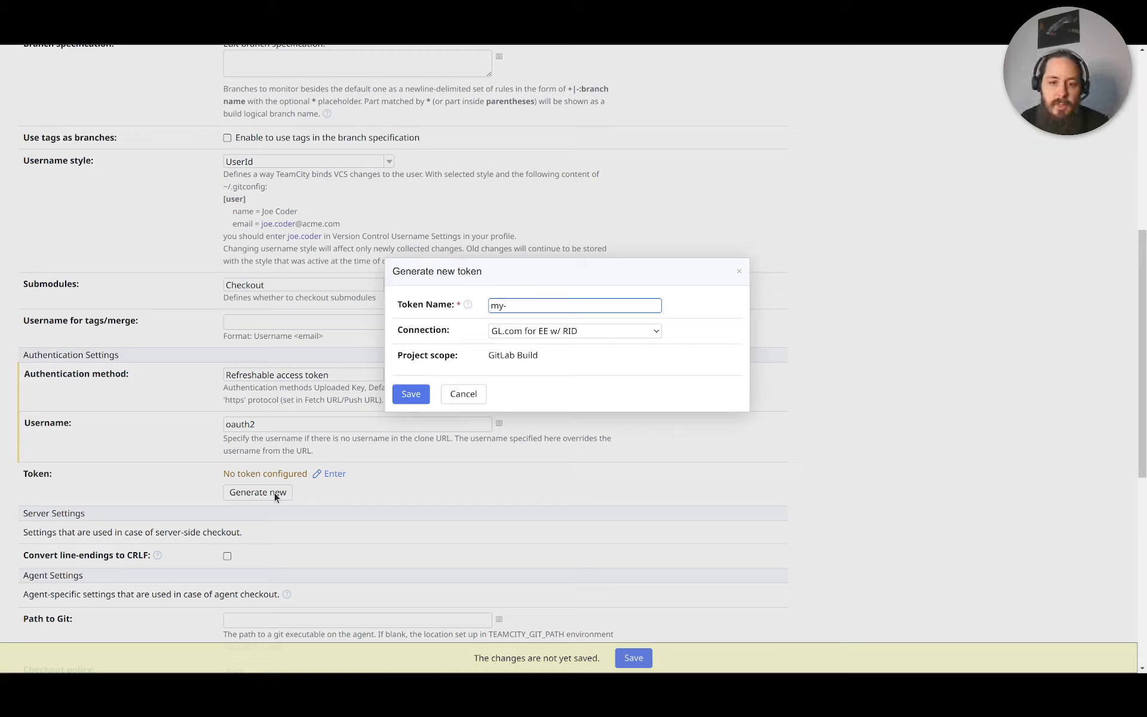
type("demo-token")
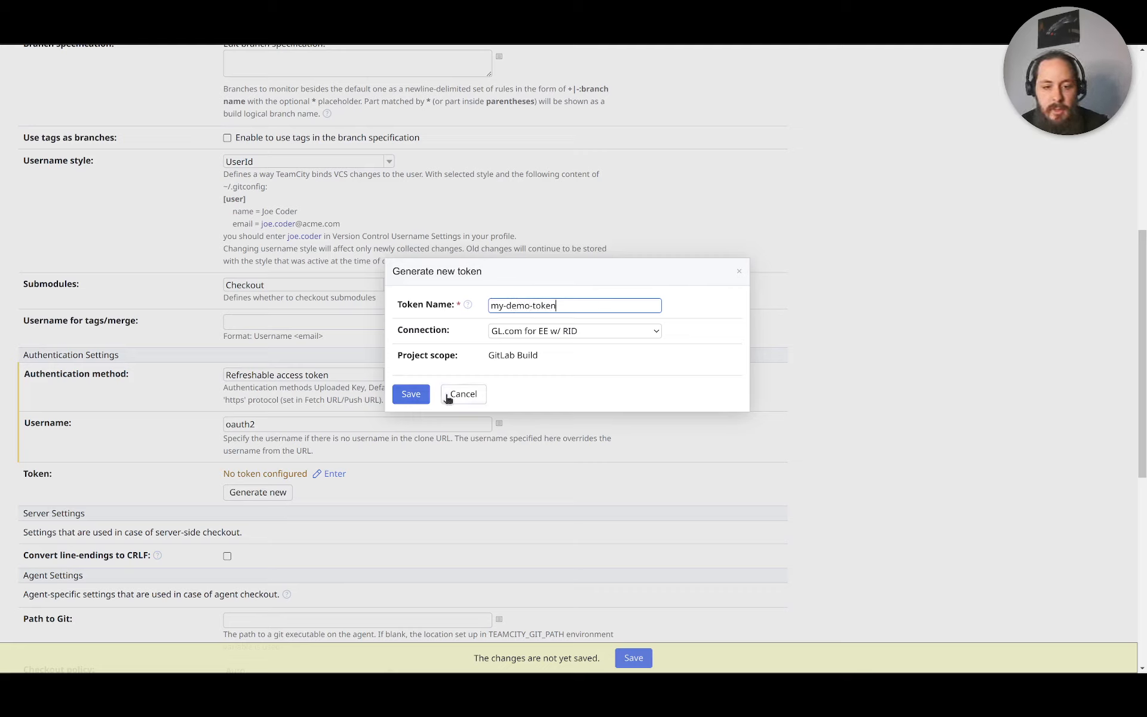
left_click(421, 398)
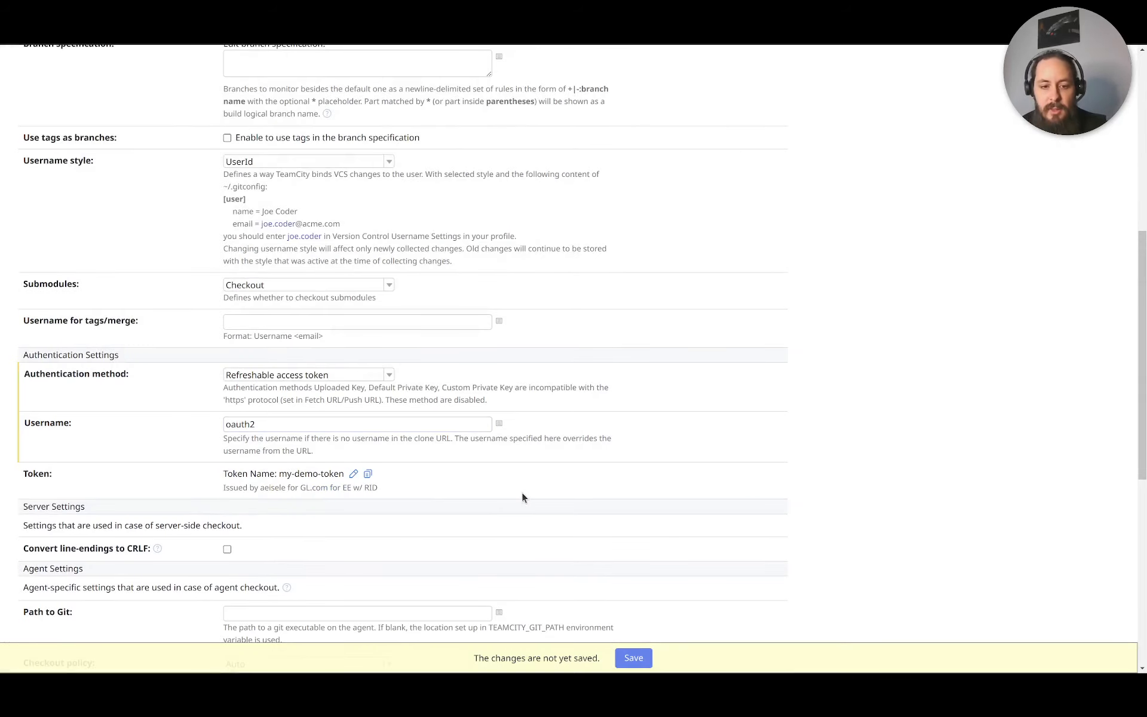
scroll(418, 460, "down", 2)
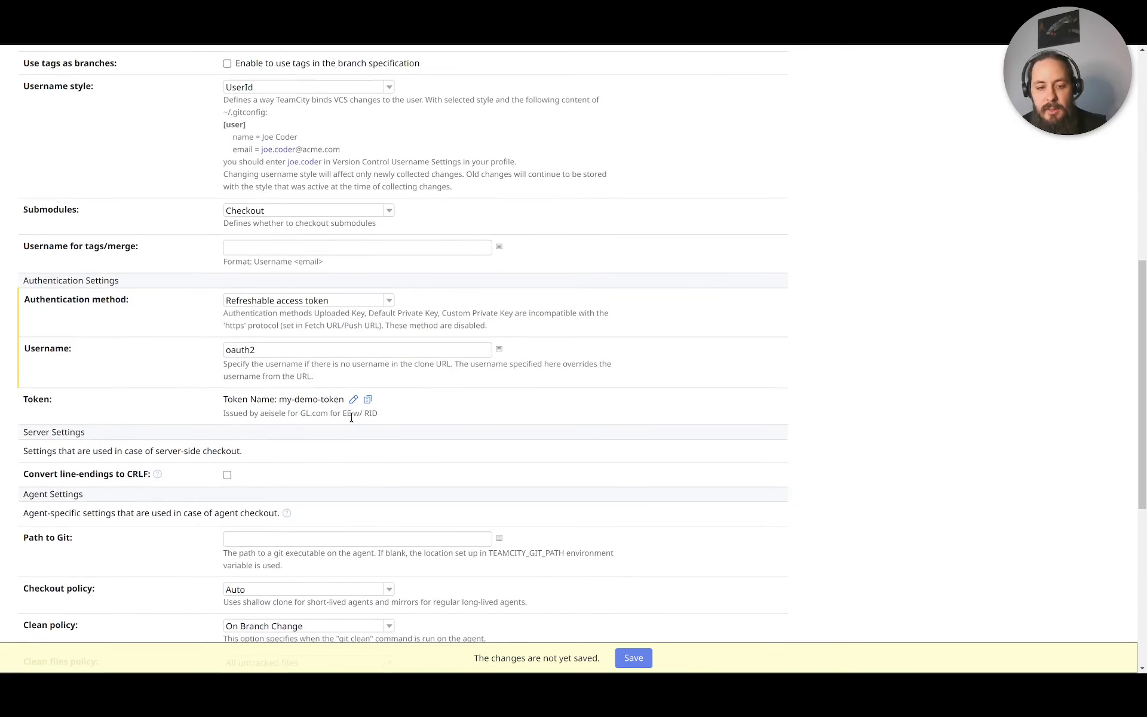
left_click(639, 658)
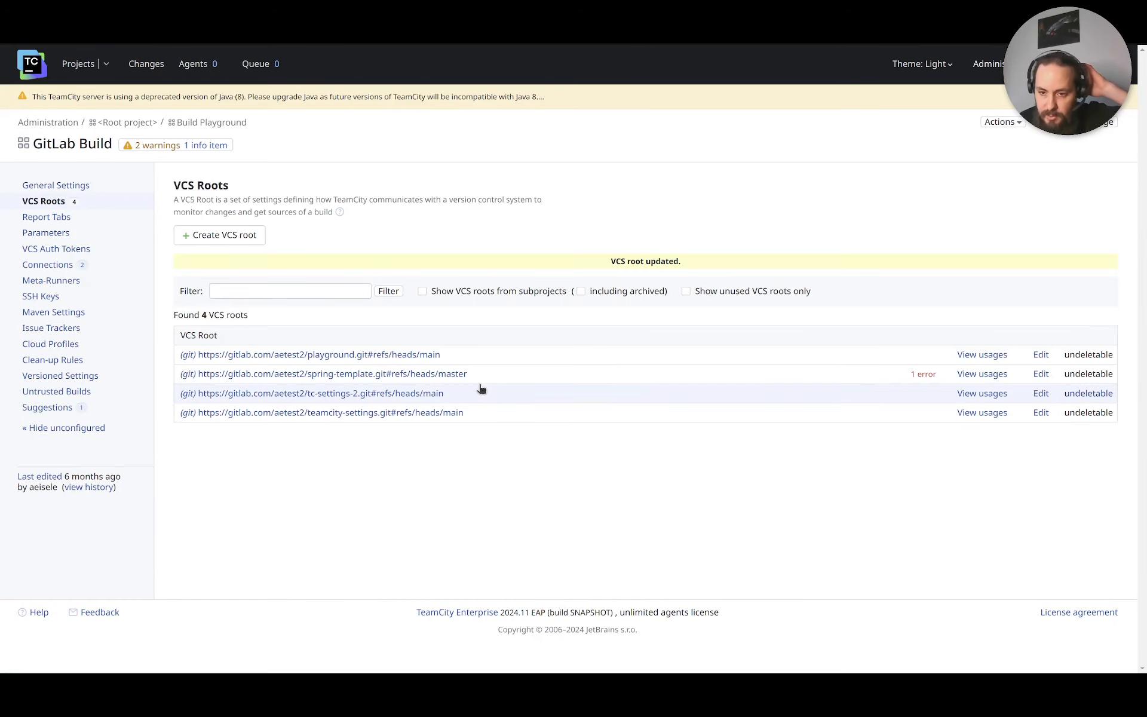
Reopen the playground.git VCS root and test its connection.
left_click(479, 353)
scroll(478, 349, "down", 10)
scroll(489, 412, "up", 1)
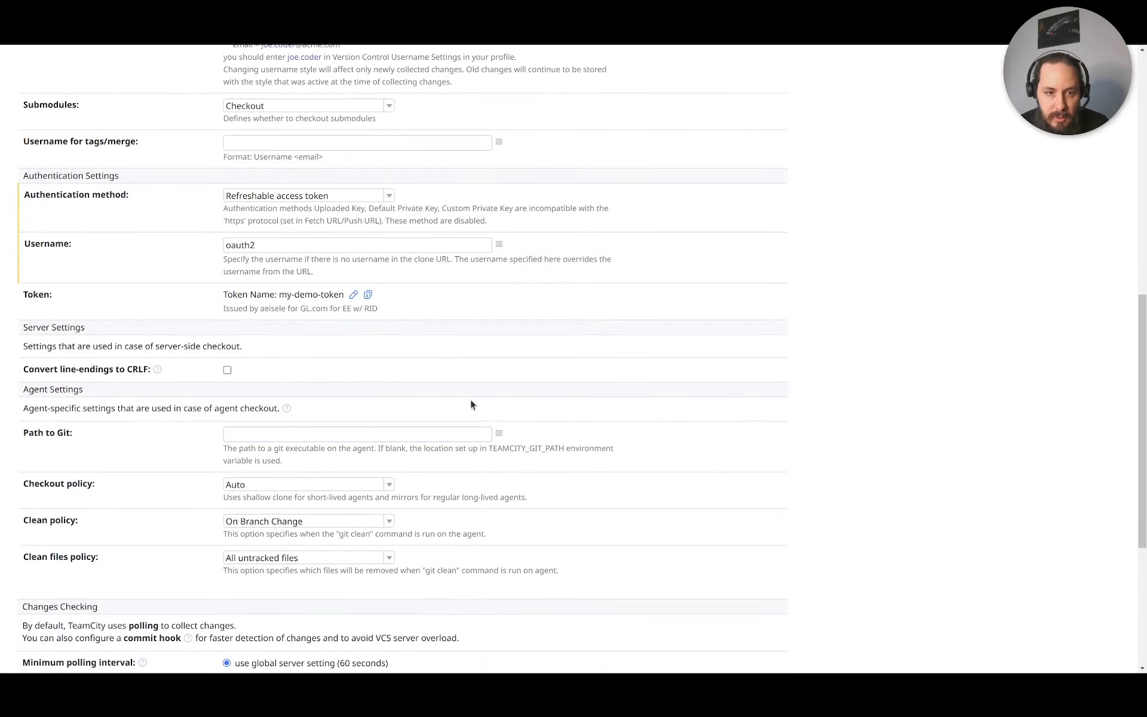
scroll(299, 478, "down", 5)
left_click(129, 580)
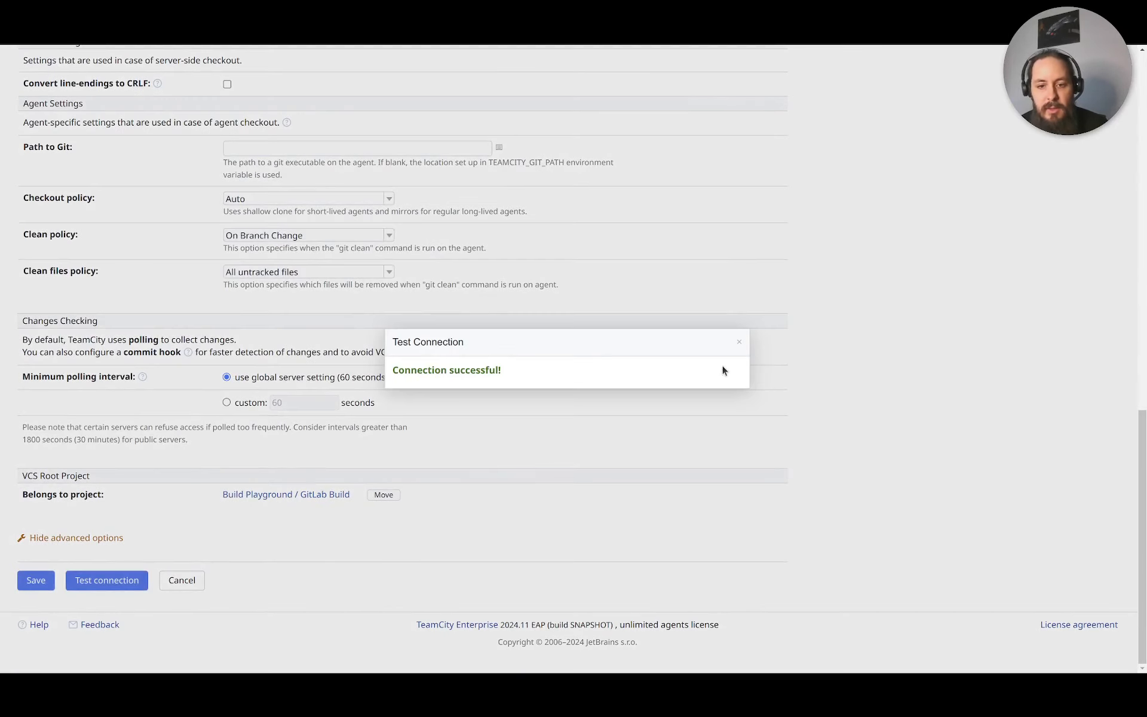
left_click(739, 341)
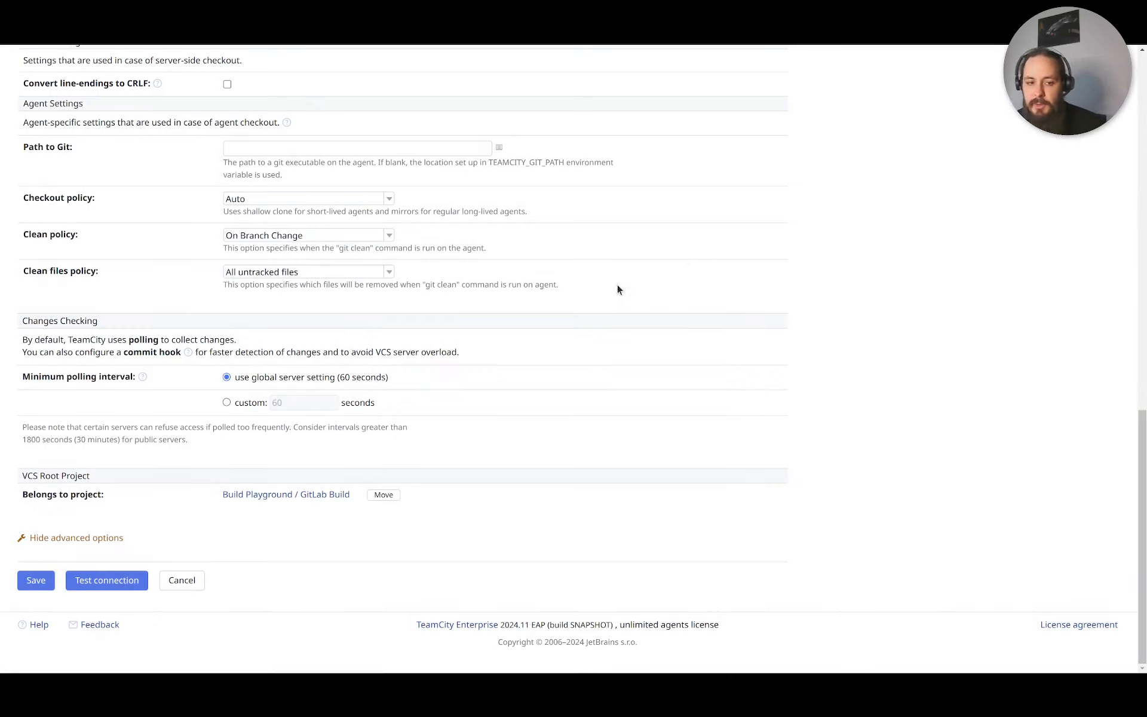
scroll(613, 285, "up", 9)
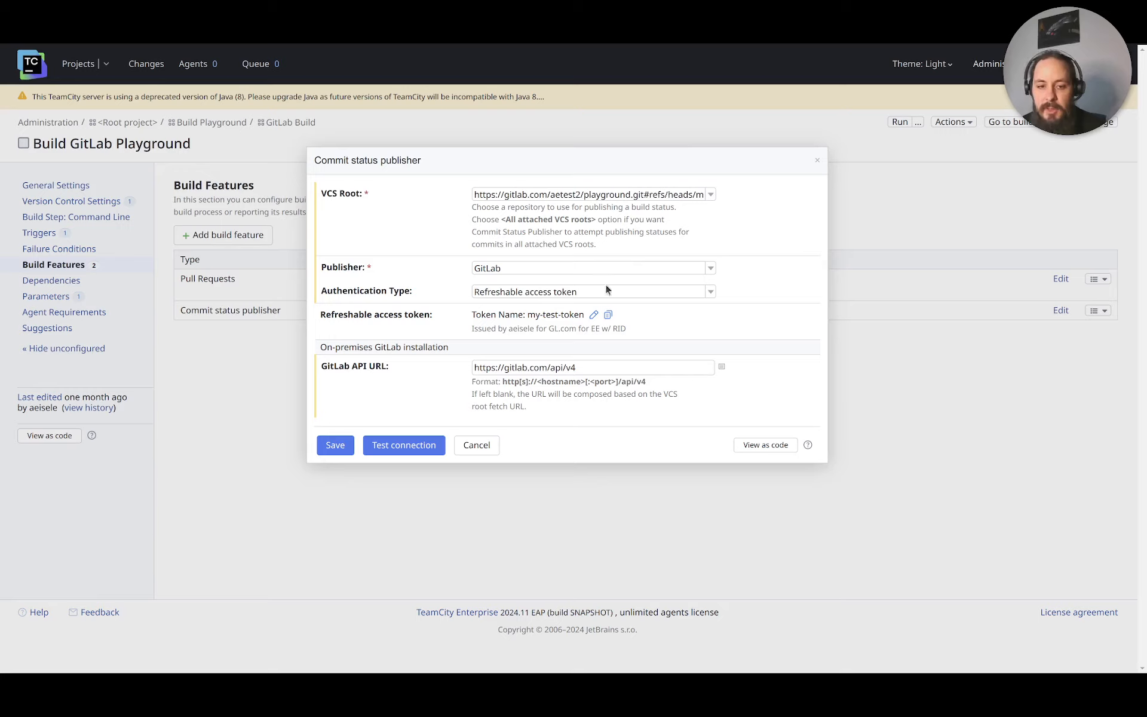
View the access token ID in the Commit status publisher, accept it as is, and copy the ID.
left_click(595, 317)
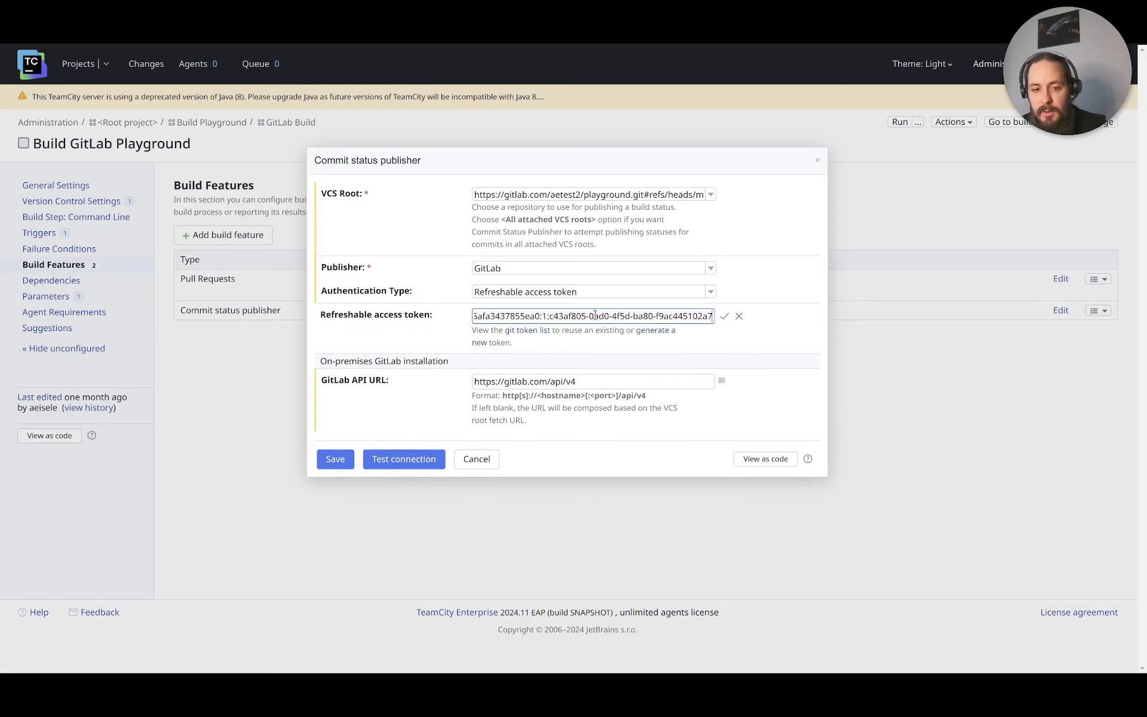
left_click(725, 316)
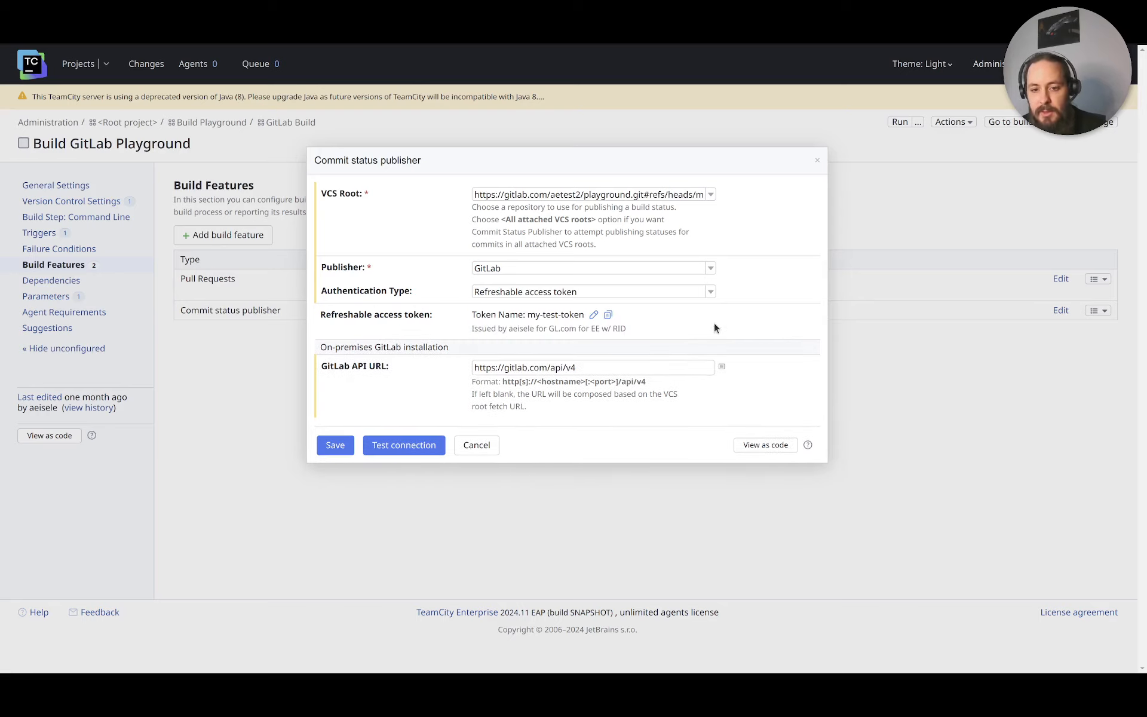
left_click(609, 317)
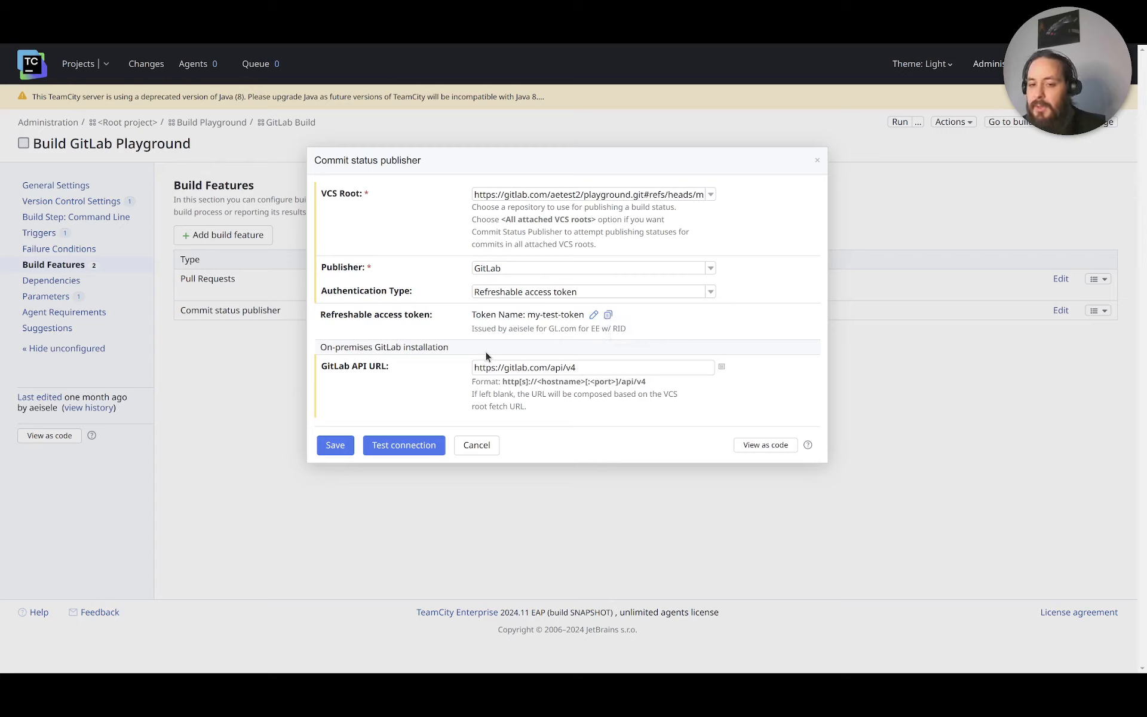
Examine the inline form for generating a new token in the Commit status publisher, and leave token editing without changes.
left_click(594, 315)
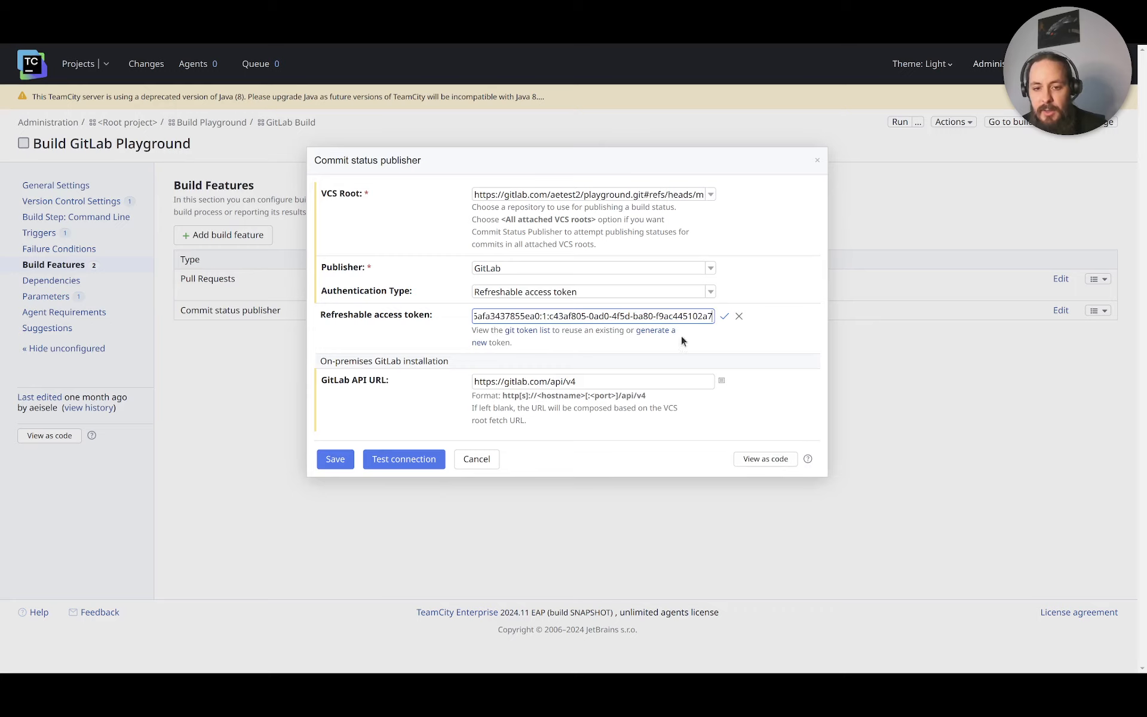
left_click(660, 331)
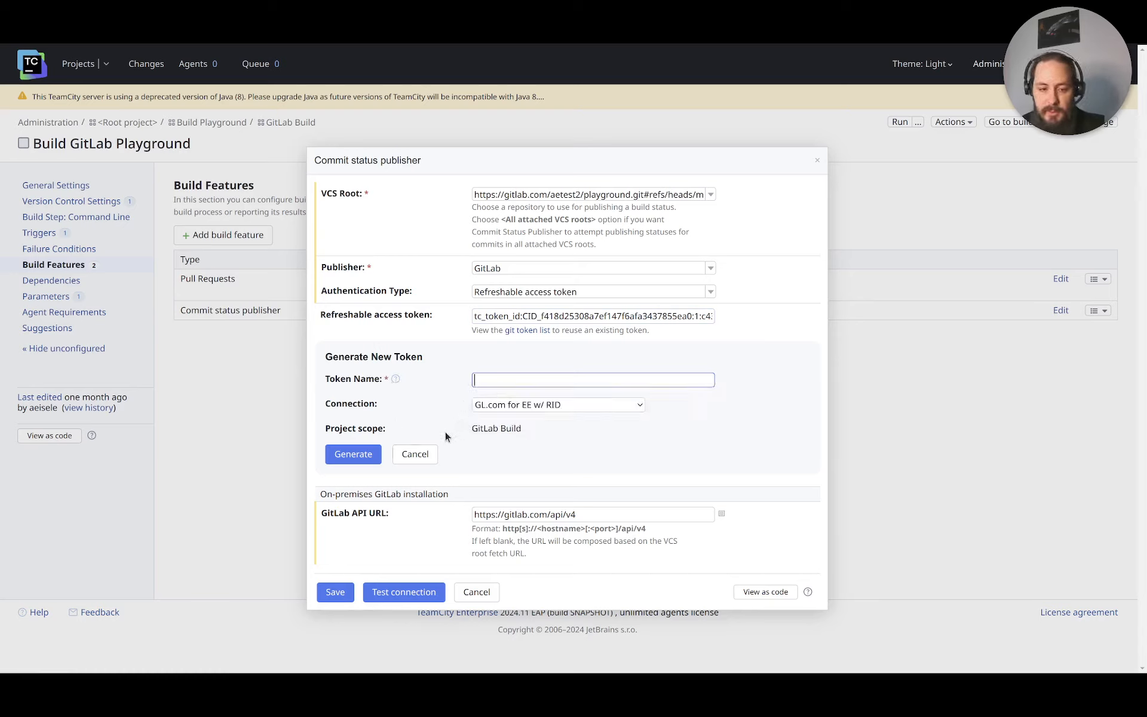
left_click(416, 455)
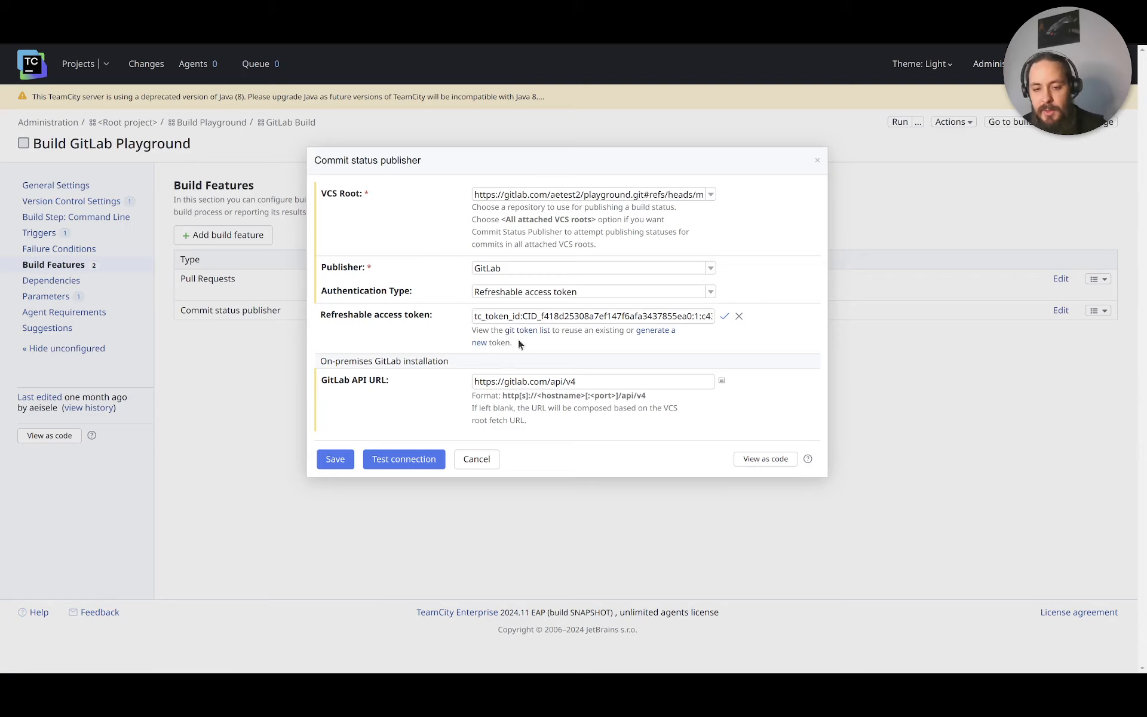
left_click(739, 317)
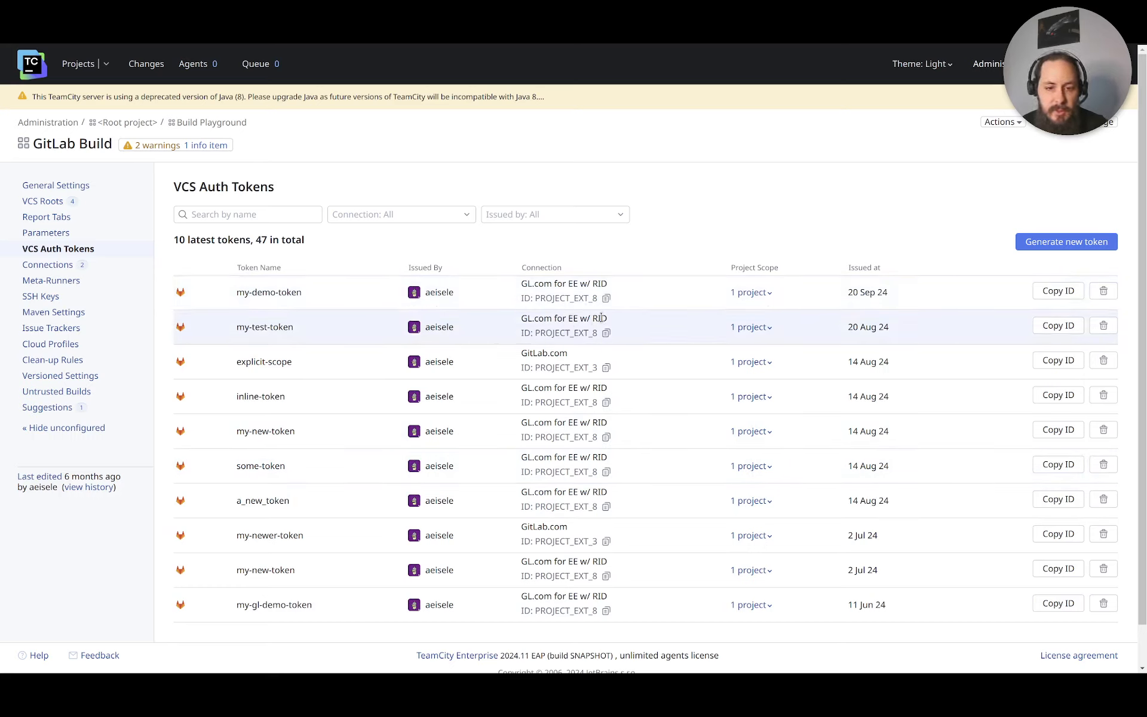
Copy the connection ID and token ID of my-demo-token, and view its deletion prompt without deleting the token.
left_click(607, 300)
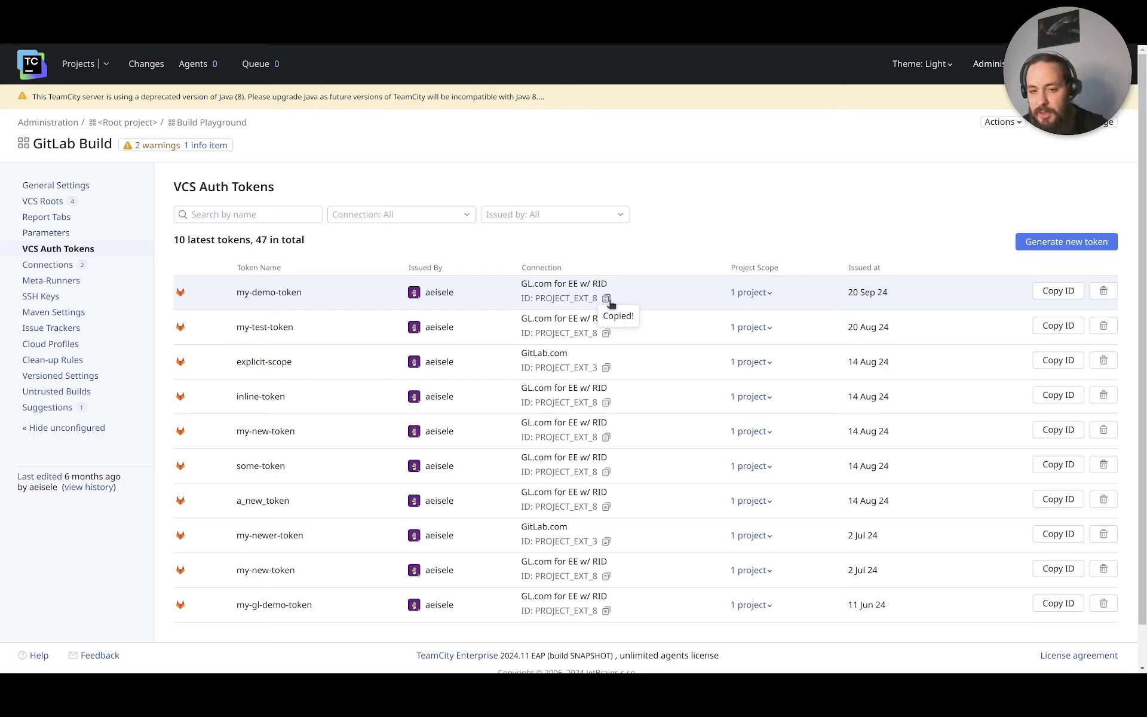
left_click(1056, 297)
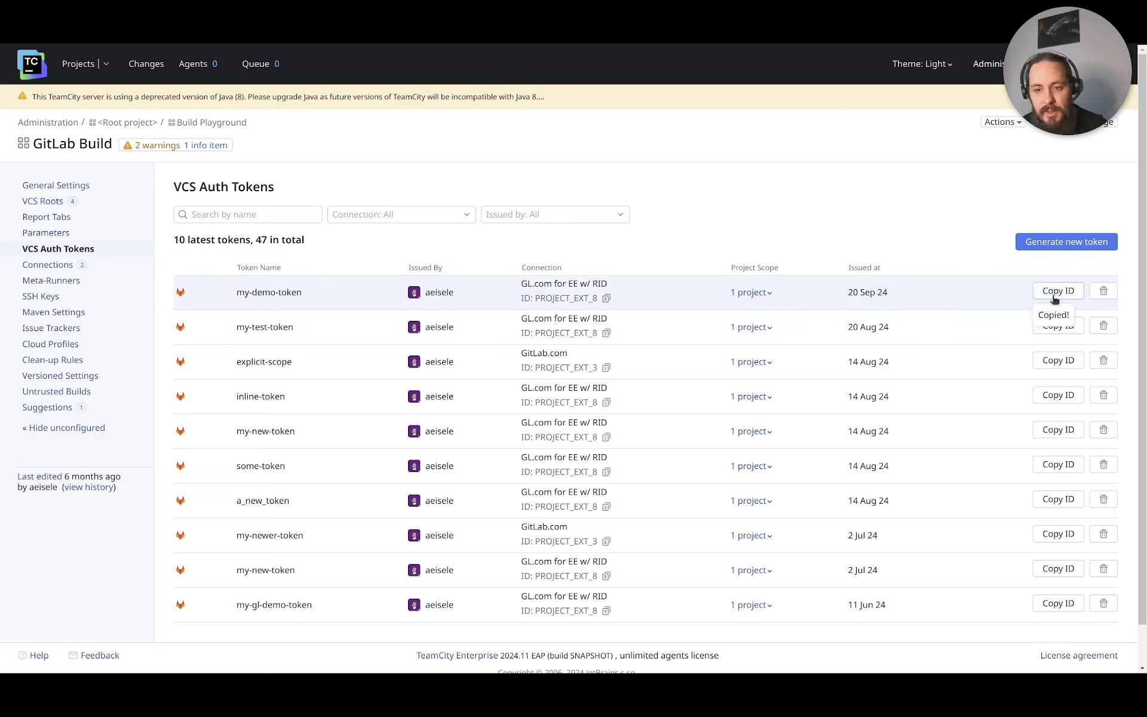
left_click(1104, 291)
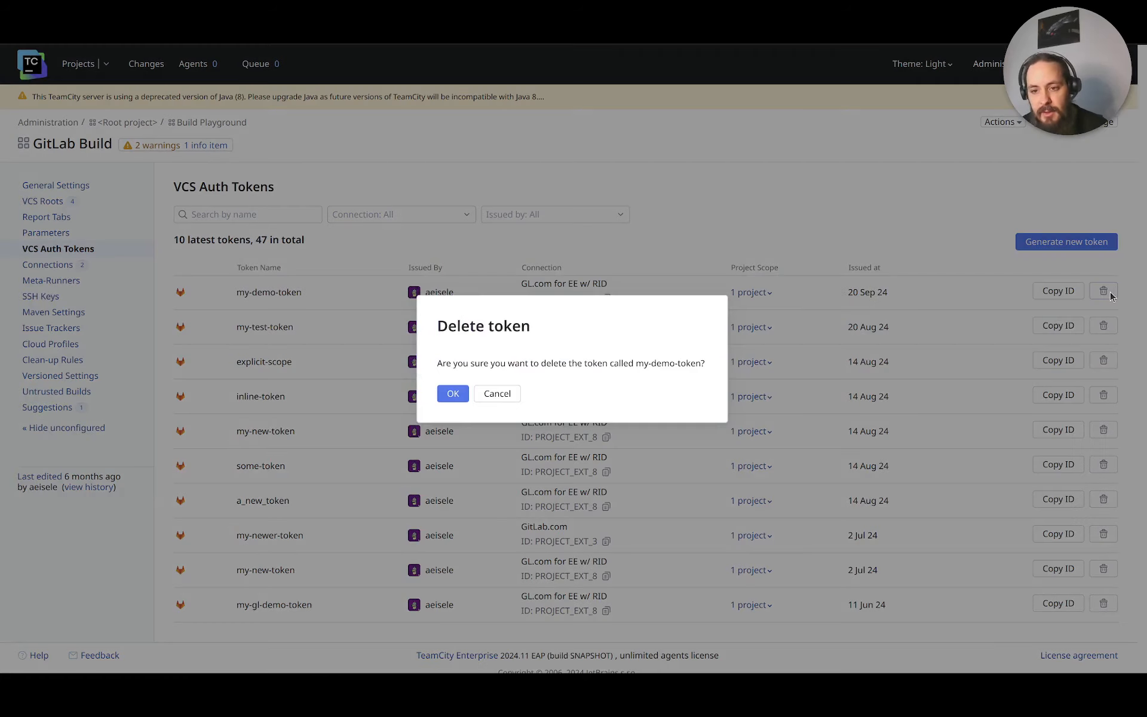
left_click(505, 399)
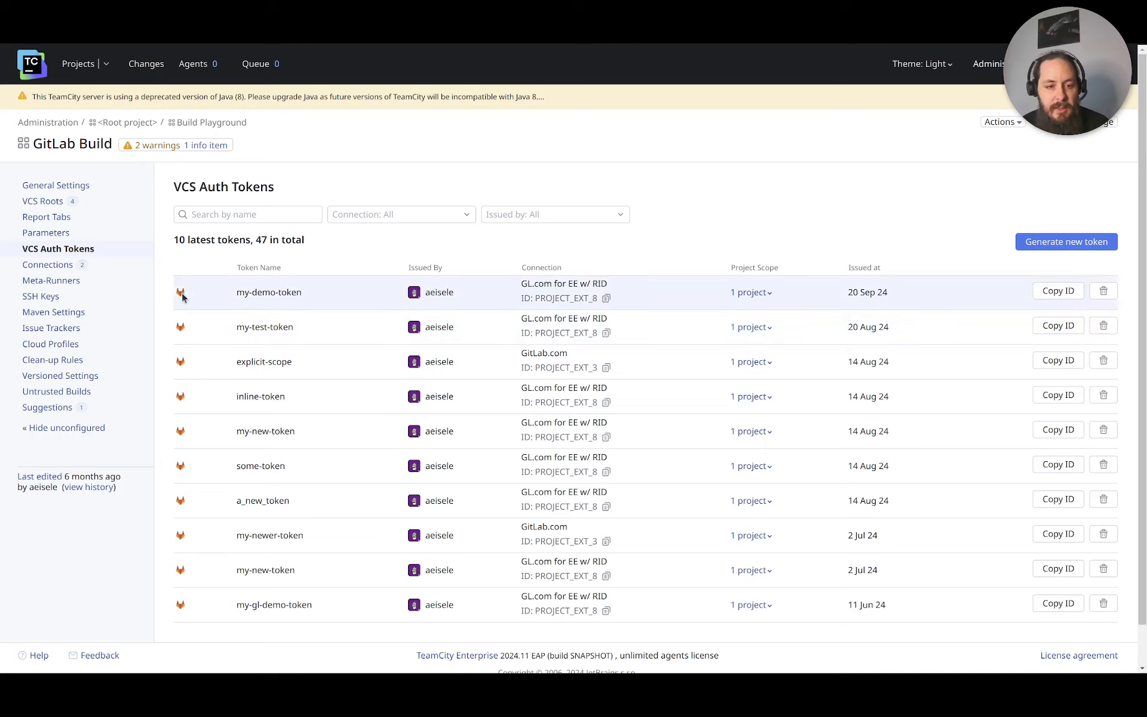
Search the VCS auth tokens by name for "token" and for "demo", and clear the search.
left_click(279, 220)
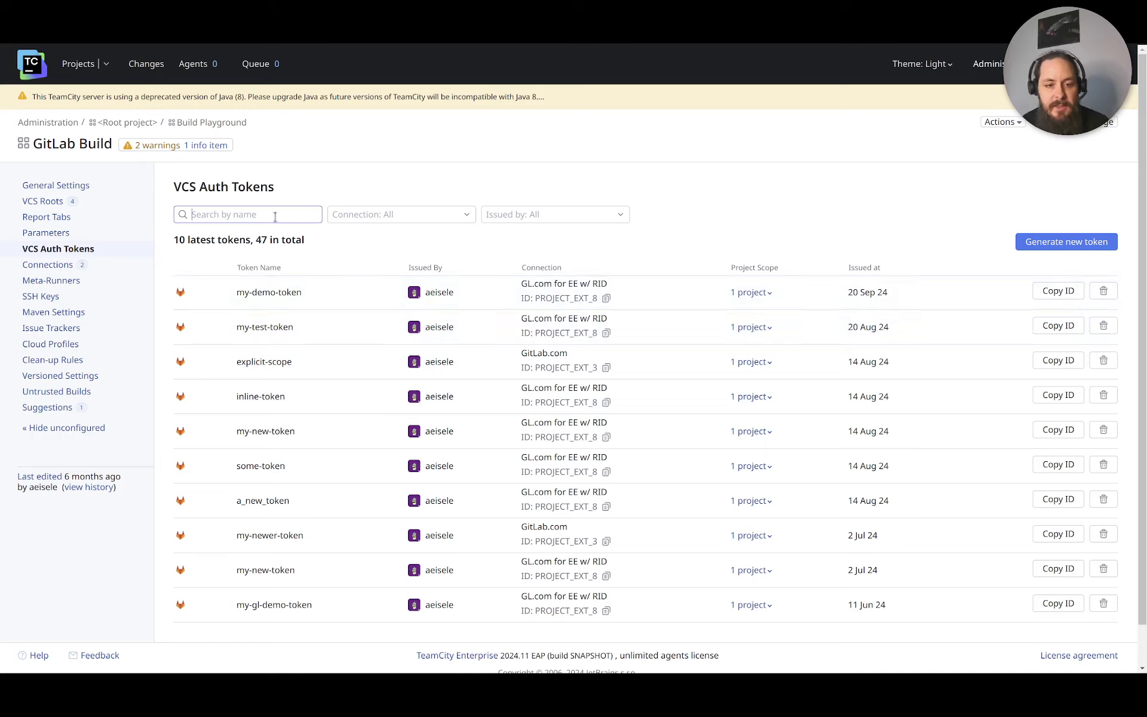
type("token")
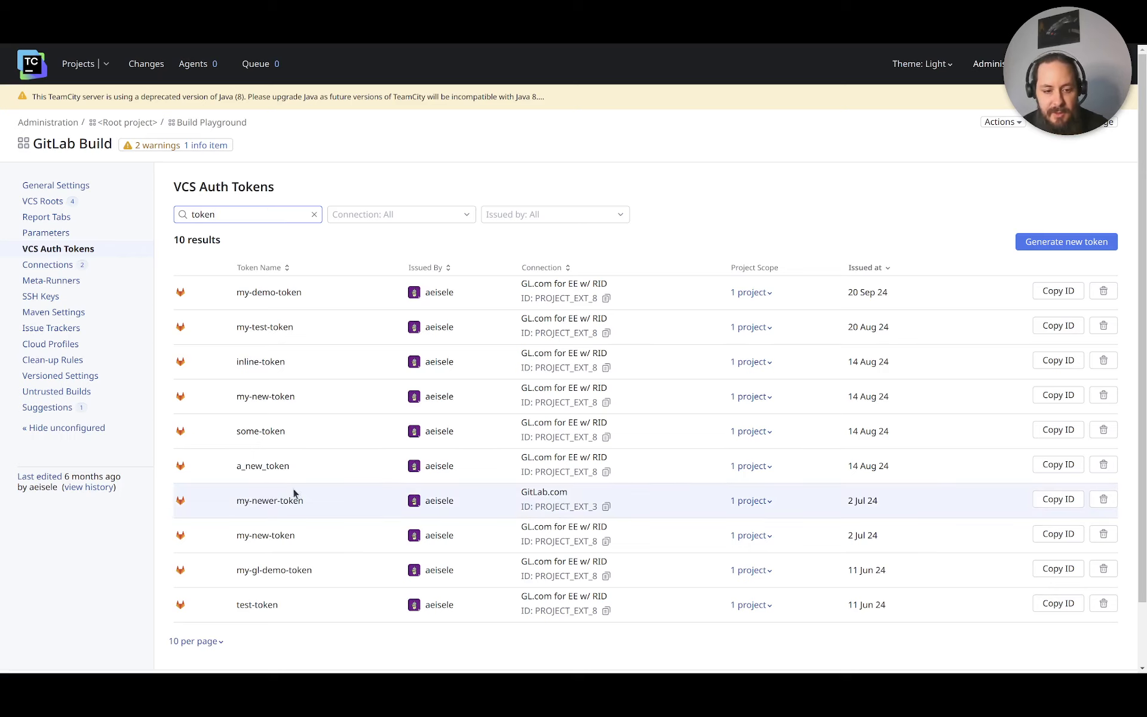
scroll(294, 494, "down", 1)
scroll(308, 465, "up", 1)
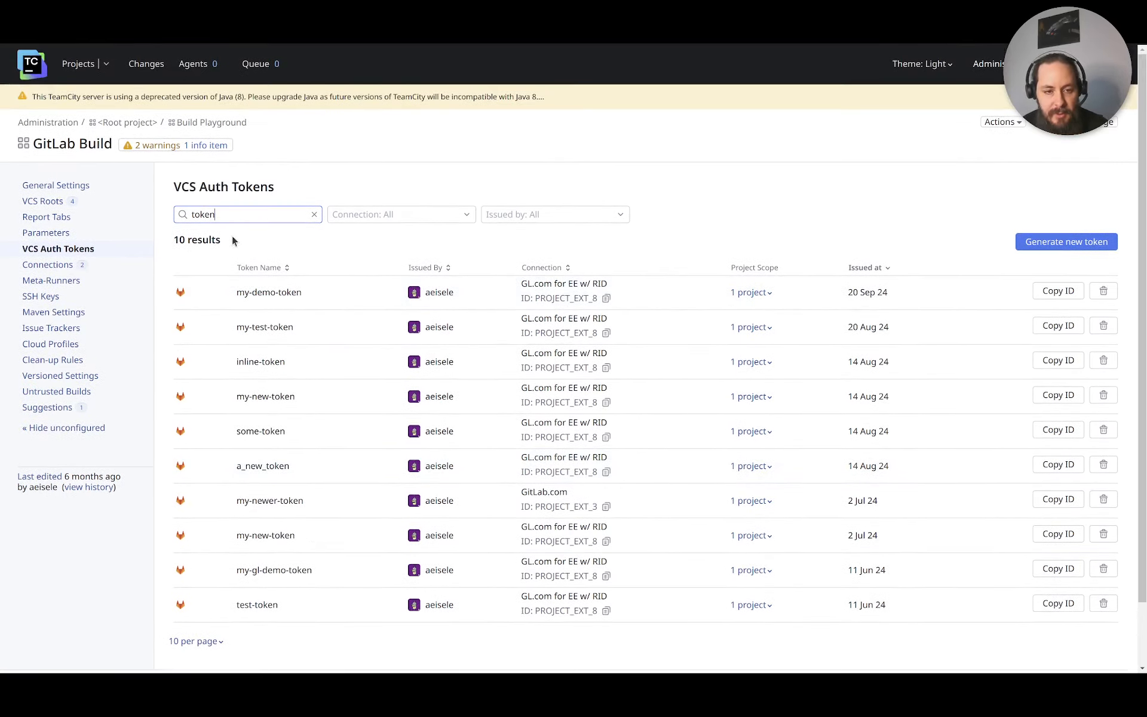
left_click_drag(232, 217, 168, 214)
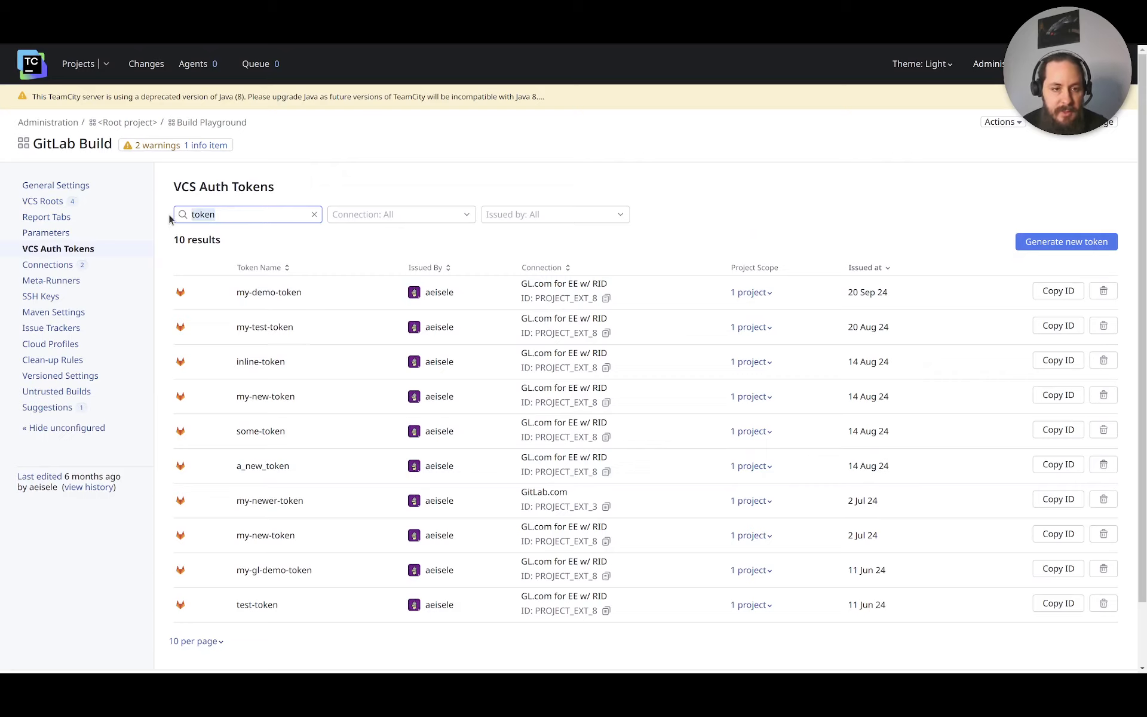
type("demo")
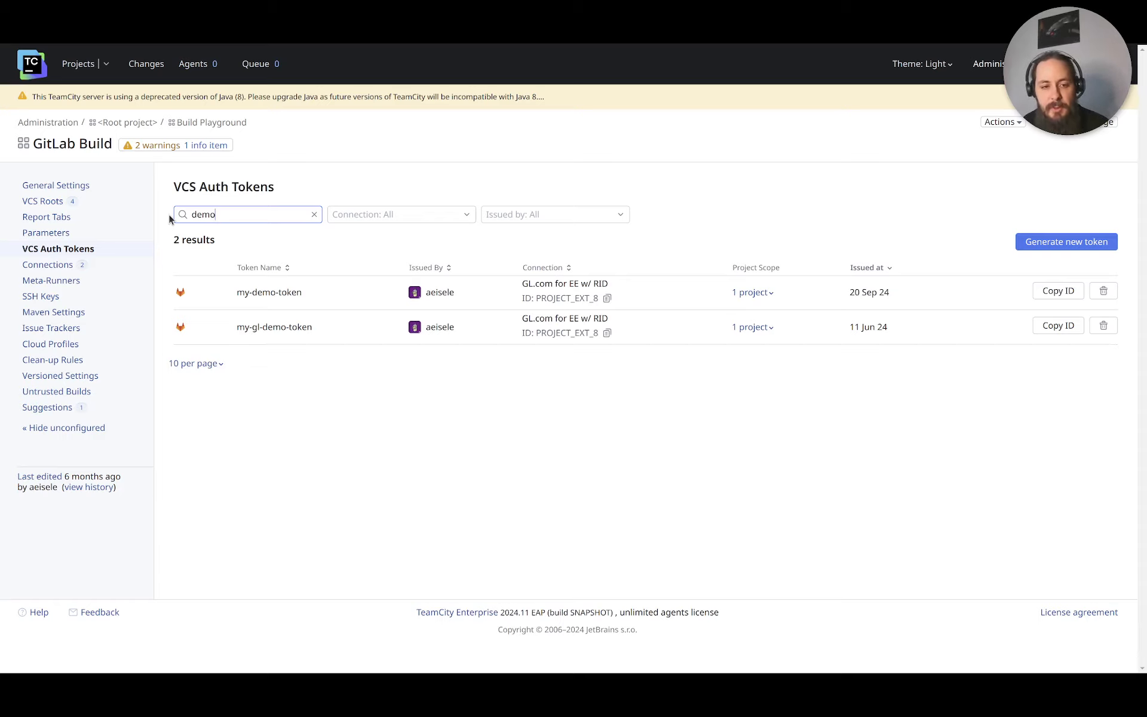
key("BackSpace")
key("BackSpace")
key("BackSpace")
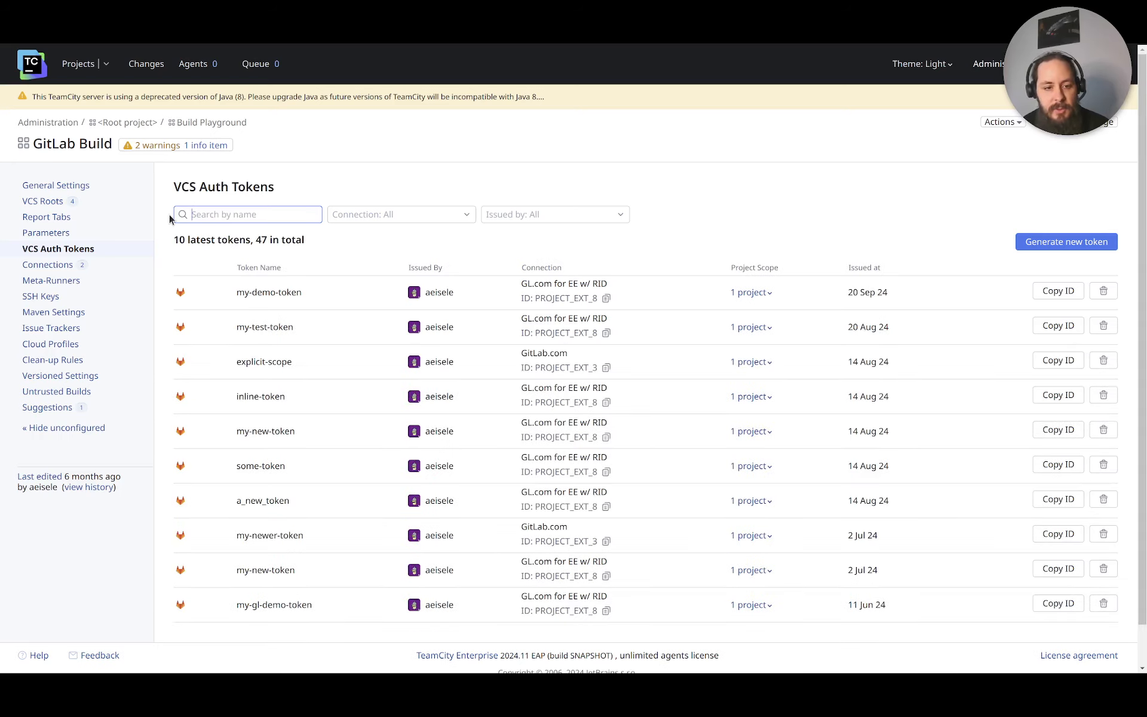
Filter the tokens by the first listed issuer, look through result pages 2 and 3, return to page 1, and clear the filter.
left_click(534, 216)
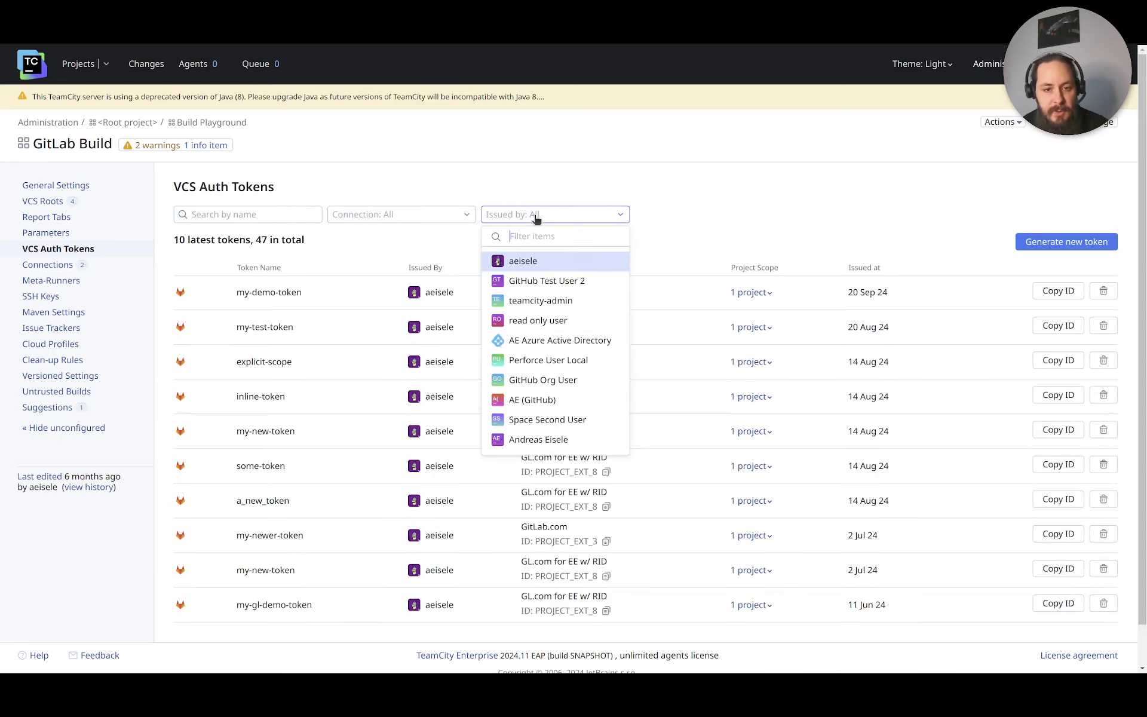
left_click(535, 263)
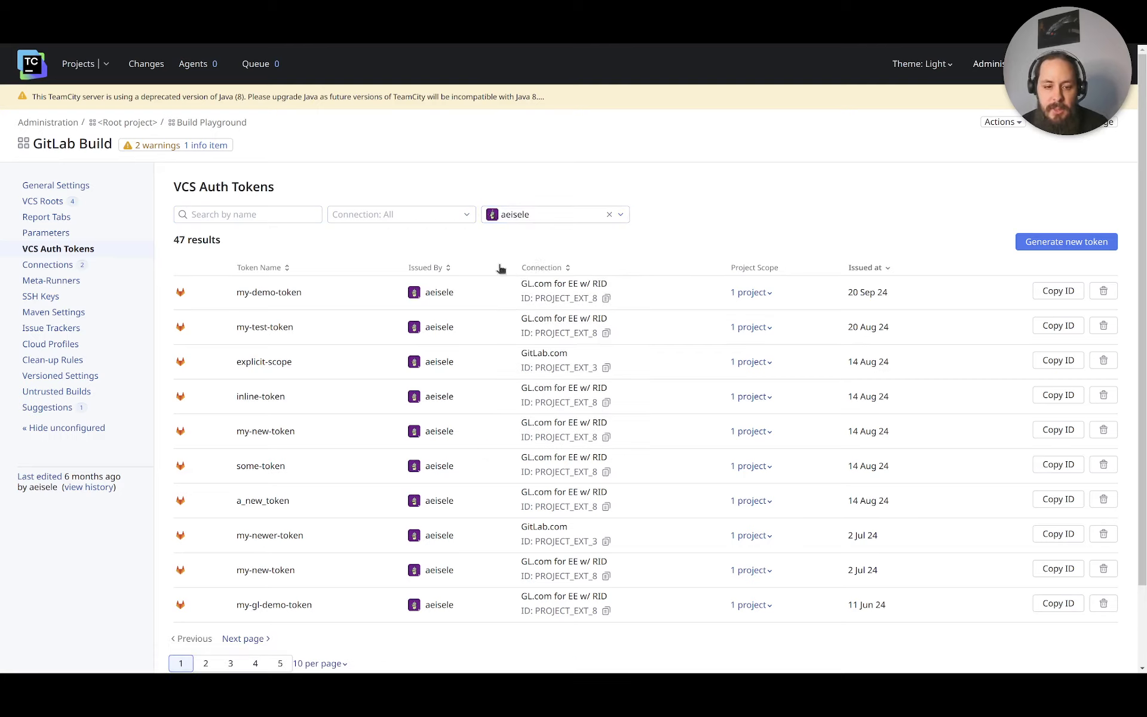
left_click(206, 664)
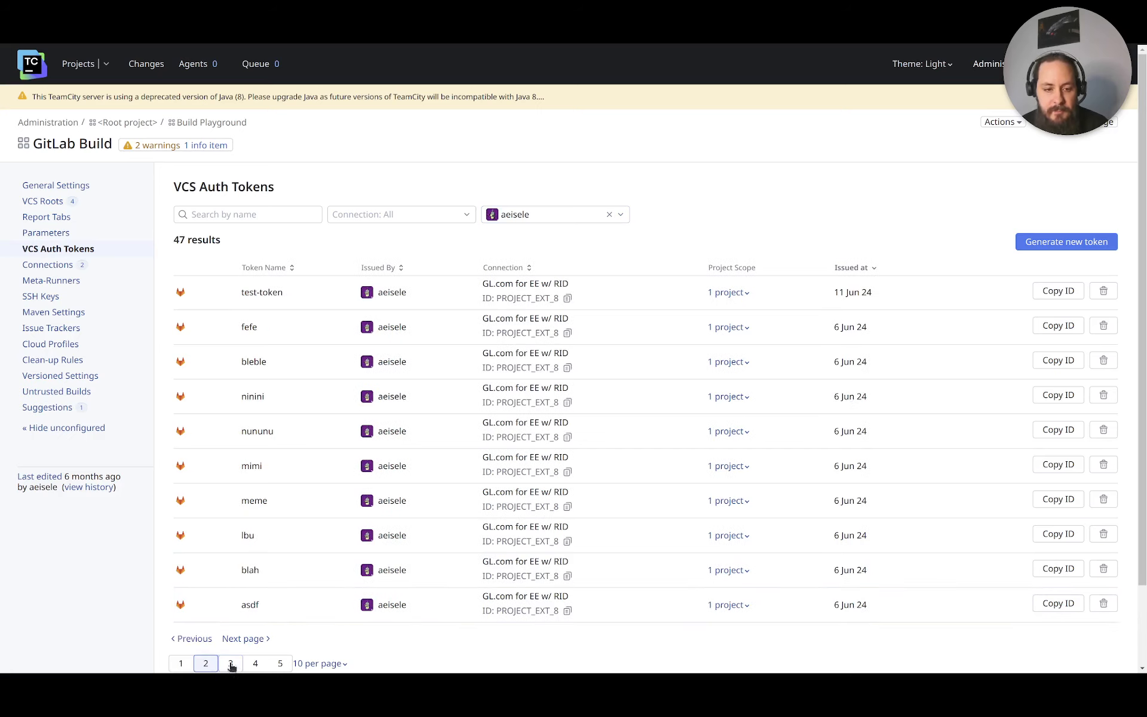
left_click(232, 664)
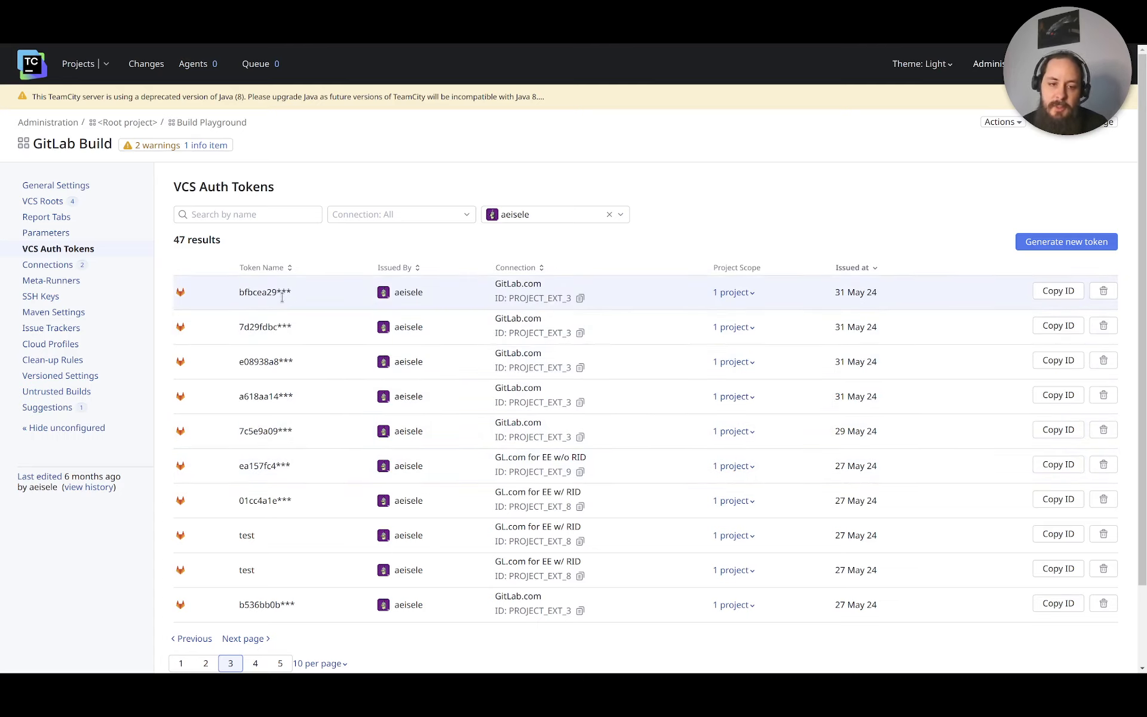
scroll(249, 436, "down", 2)
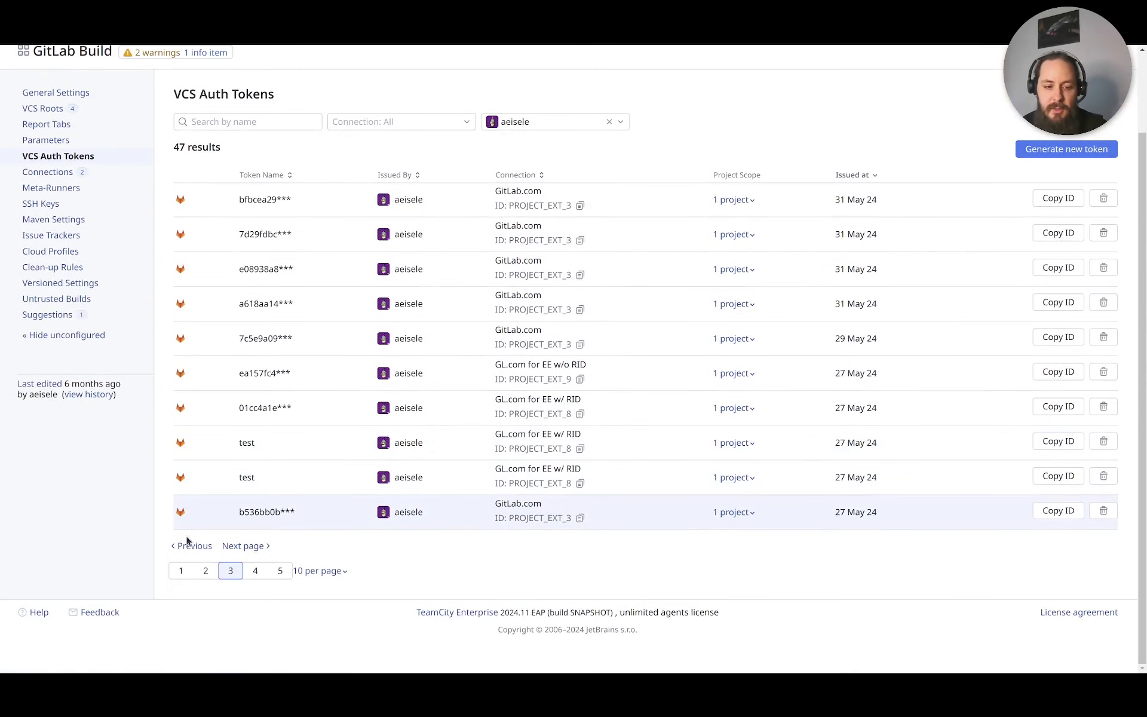
left_click(182, 570)
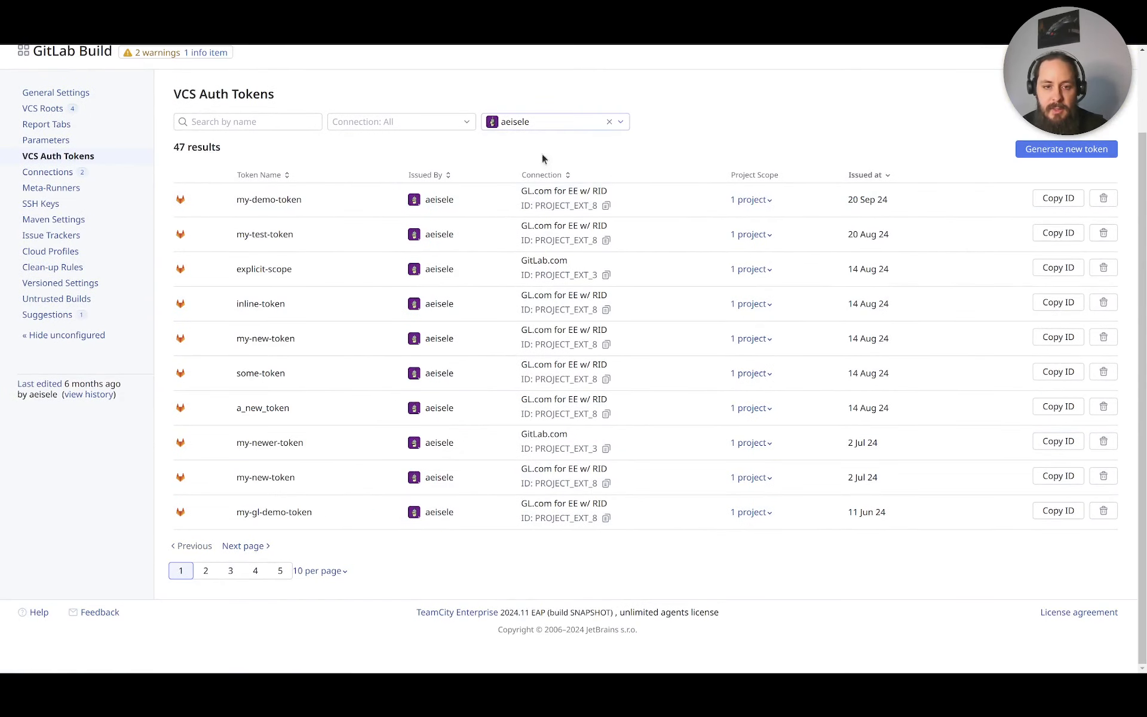
left_click(609, 122)
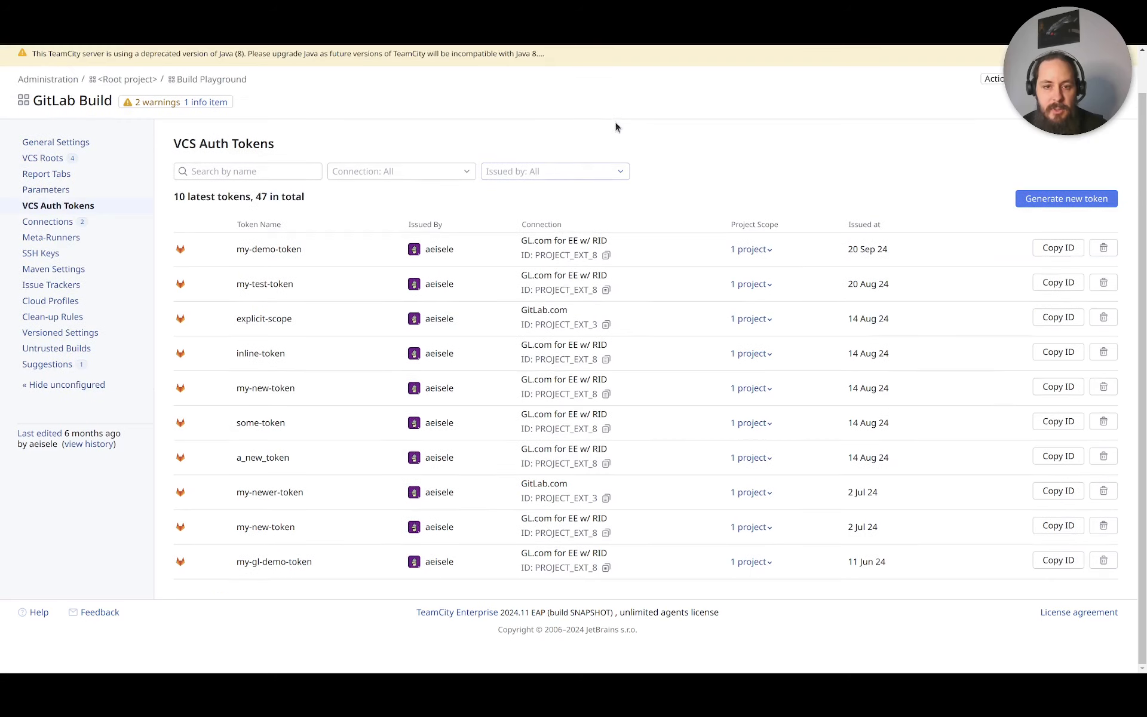
Filter the tokens by the issuer AE Azure Active Directory and clear the filter.
left_click(619, 170)
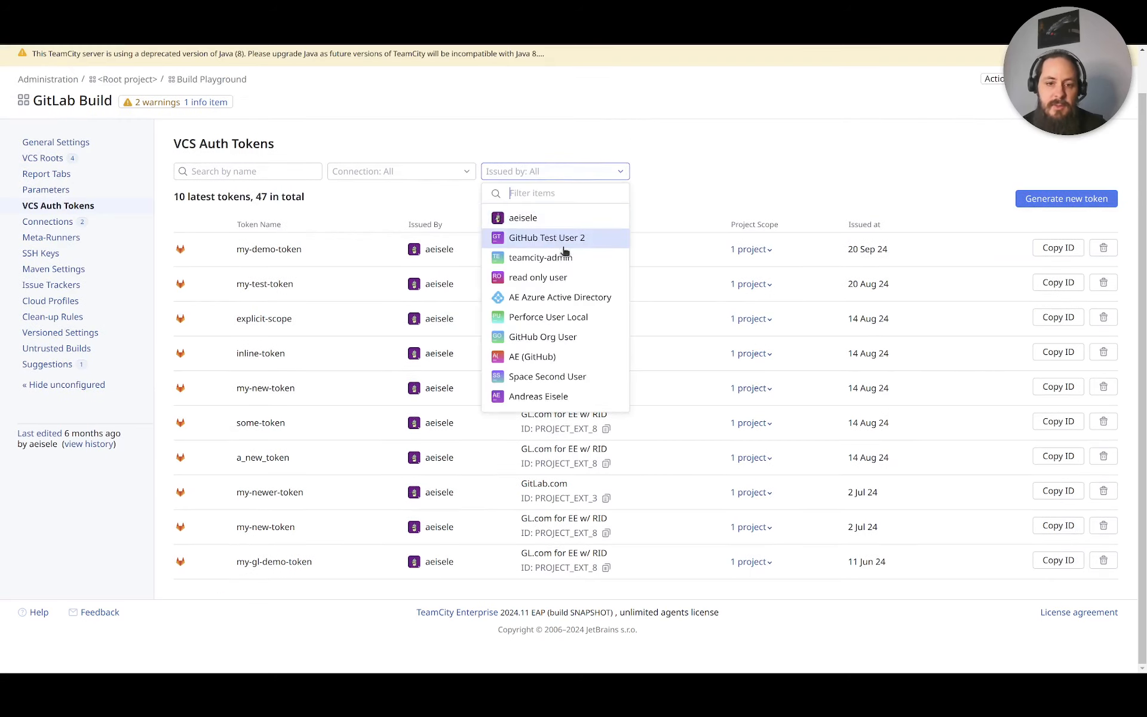
left_click(548, 299)
left_click(609, 215)
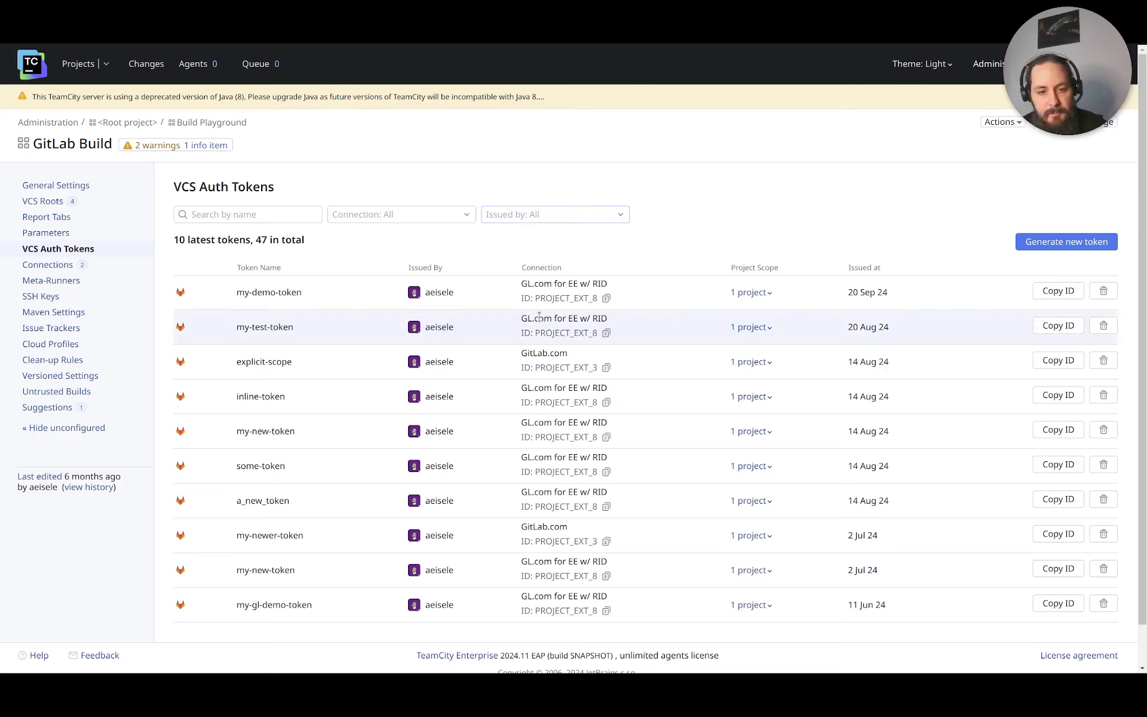
Filter the tokens by the connections GitLab.com, GL.com for EE w/ RID and GL.com for EE w/o RID in turn, and clear the filter.
left_click(471, 218)
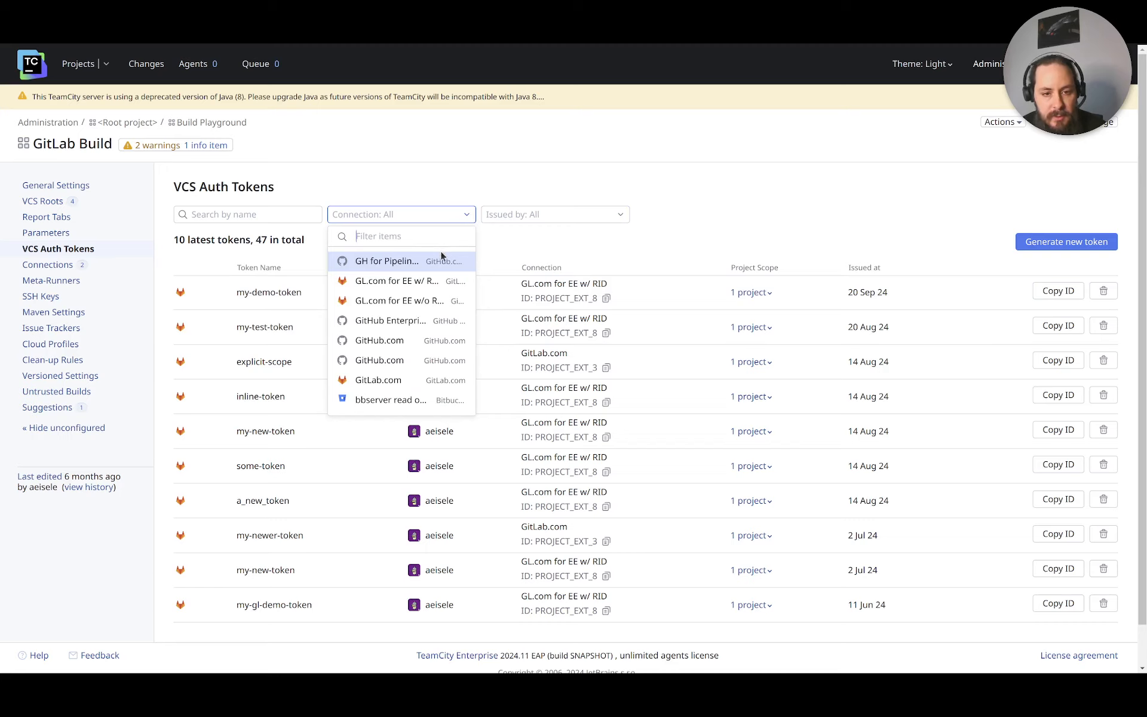
left_click(419, 378)
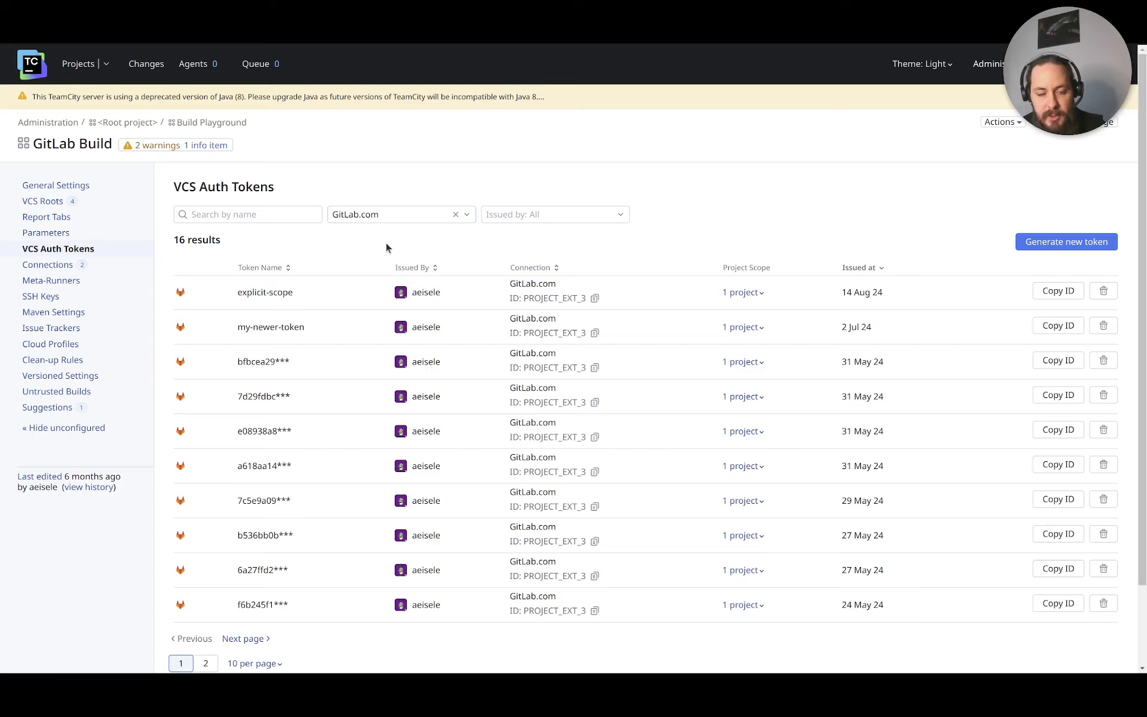
left_click(471, 218)
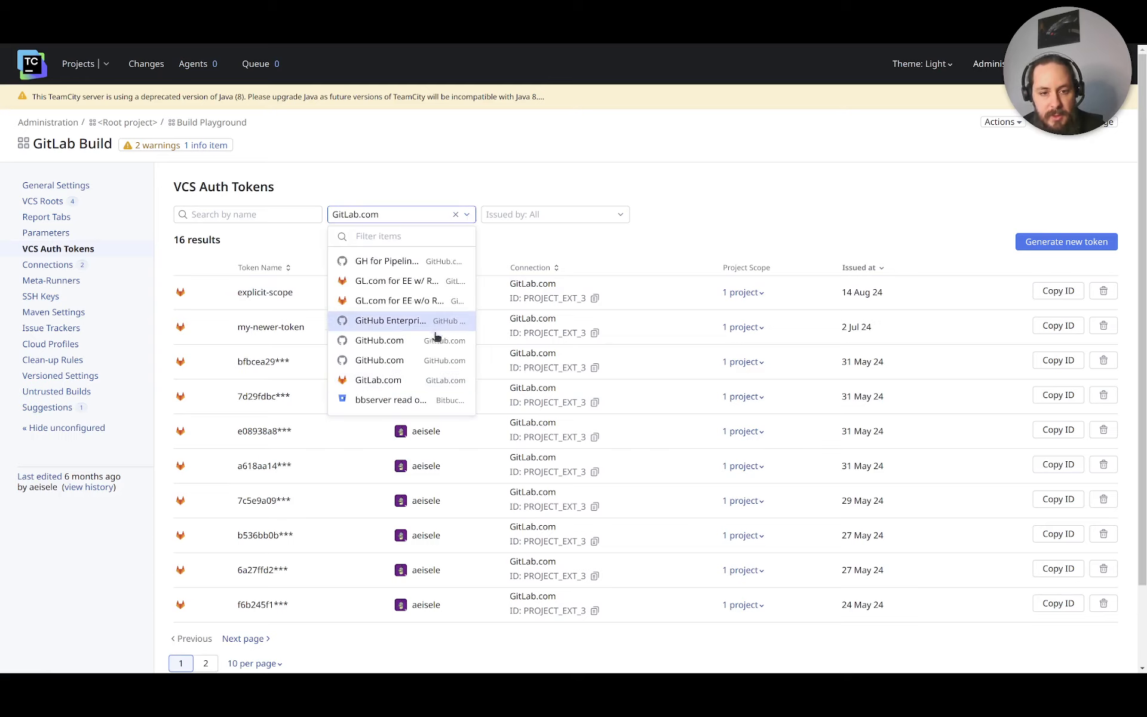
left_click(411, 281)
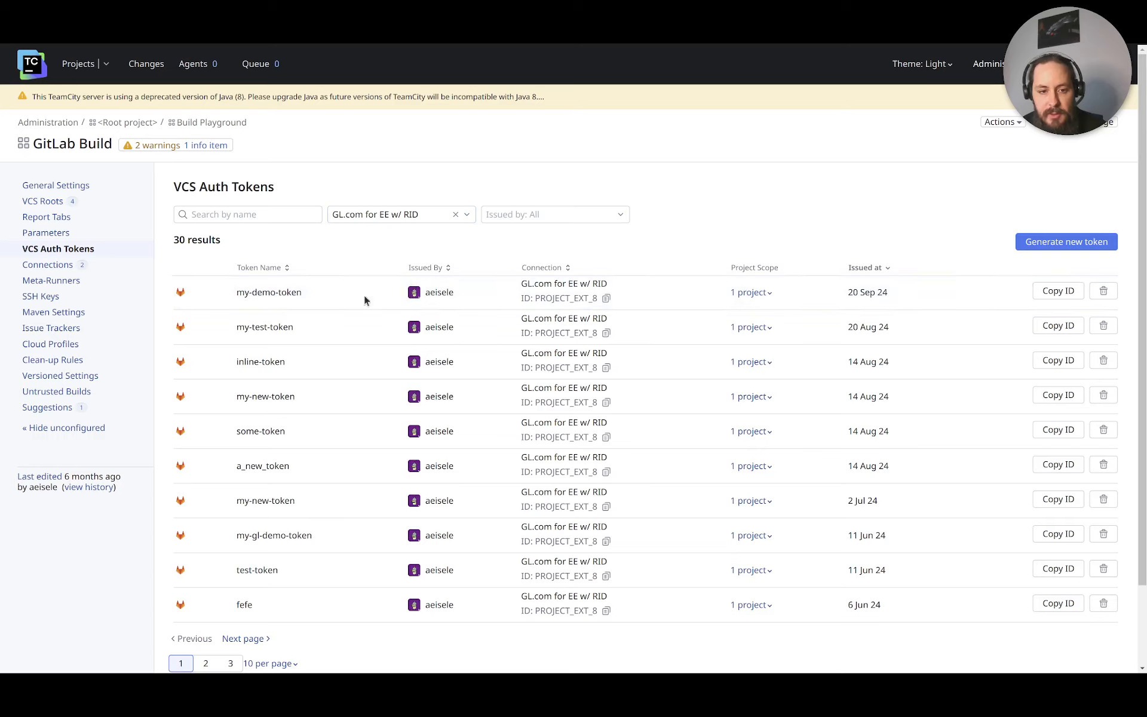
left_click(475, 219)
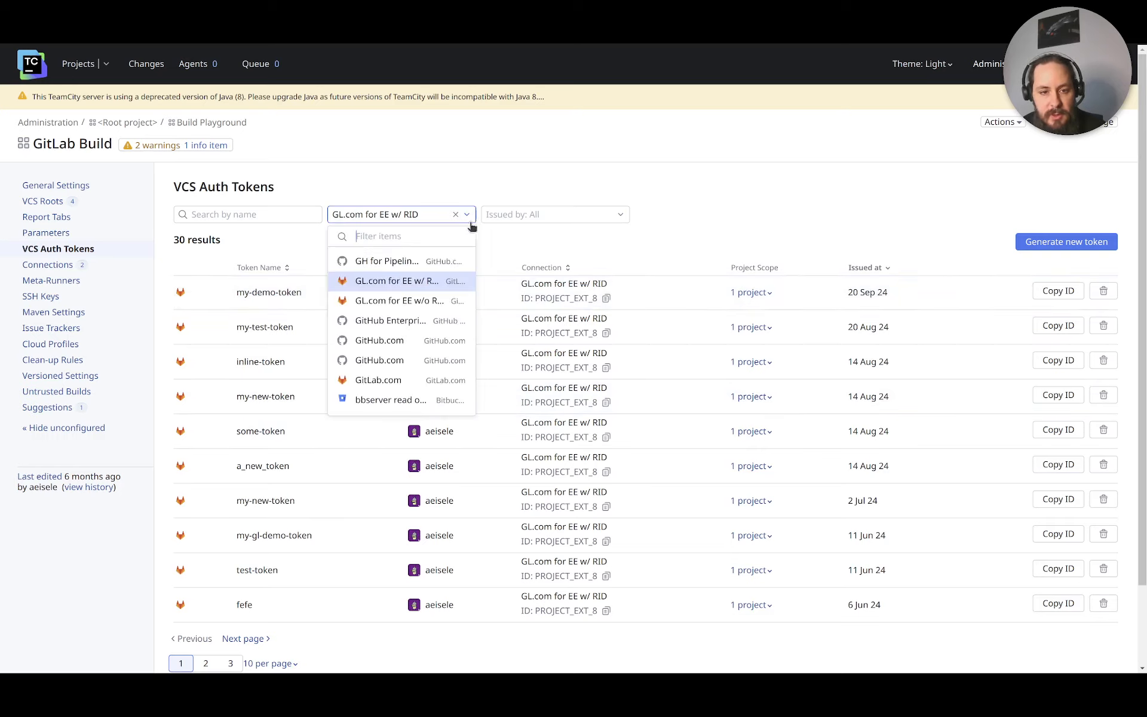
left_click(435, 300)
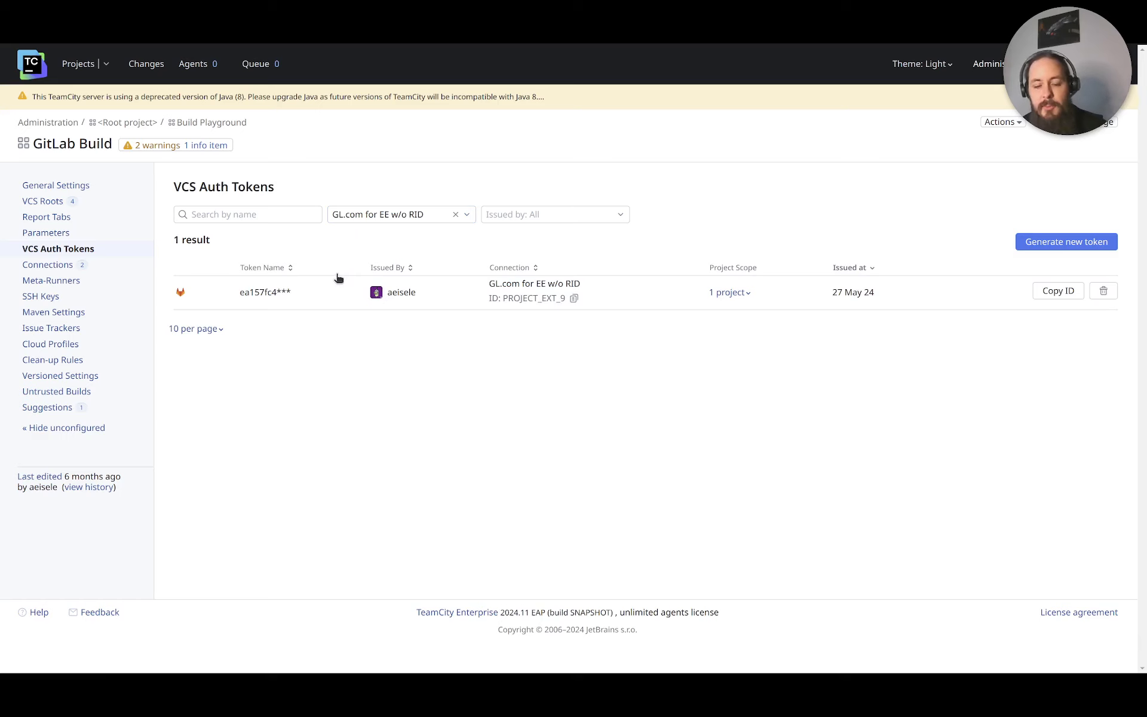
left_click(456, 216)
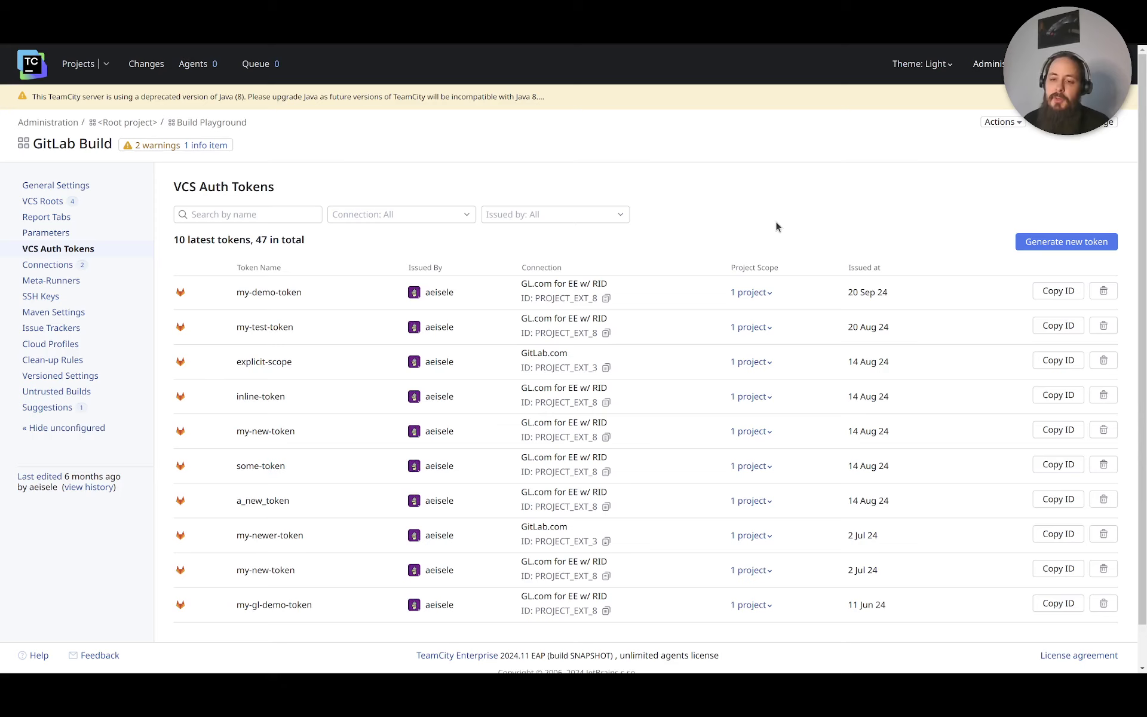
Start generating a new VCS auth token and name it my-other-demo-token.
left_click(1047, 247)
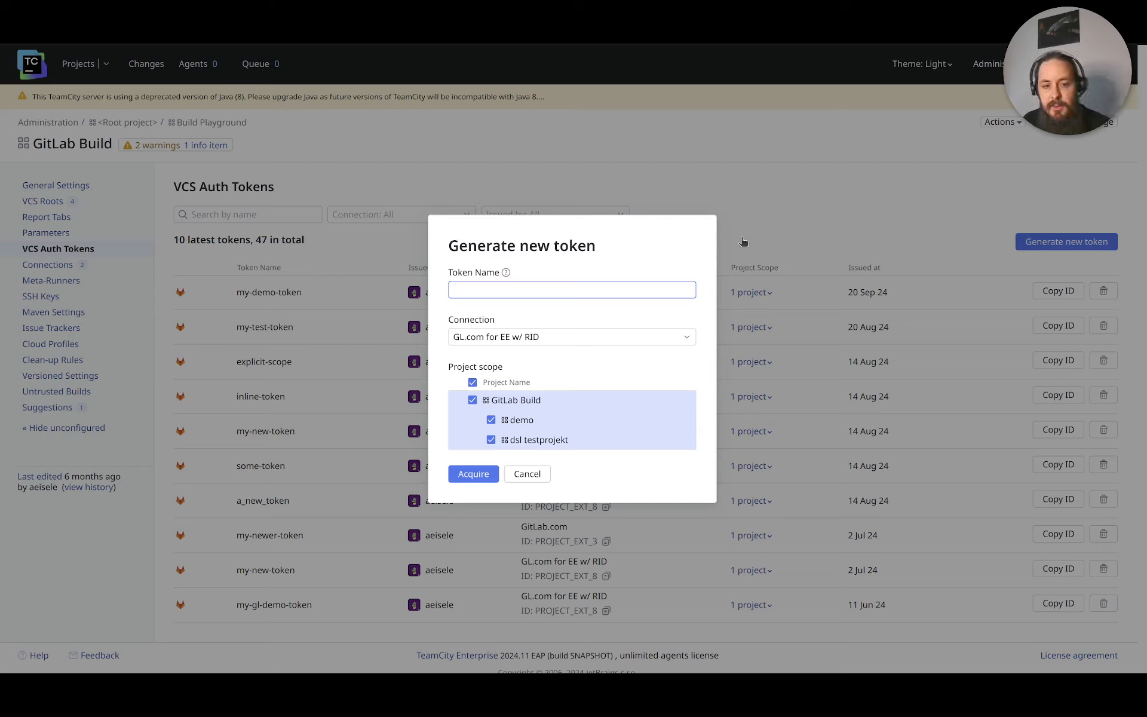
type("my")
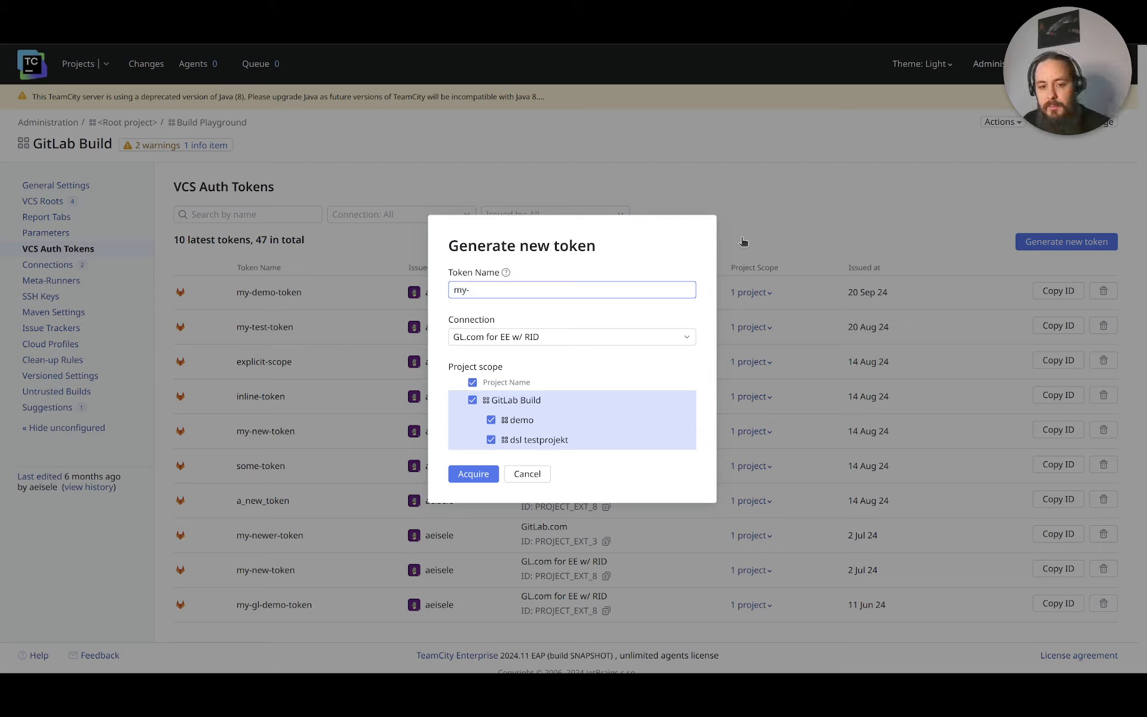
type("-other")
type("-toekn")
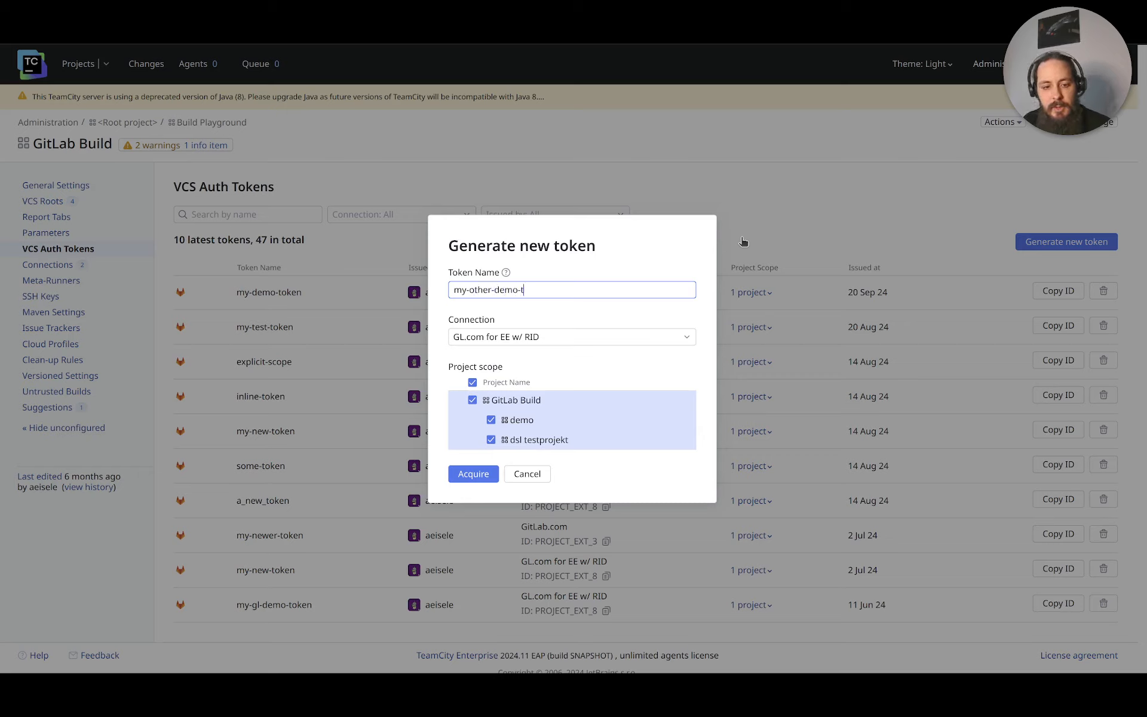
key("BackSpace")
key("BackSpace")
key("BackSpace")
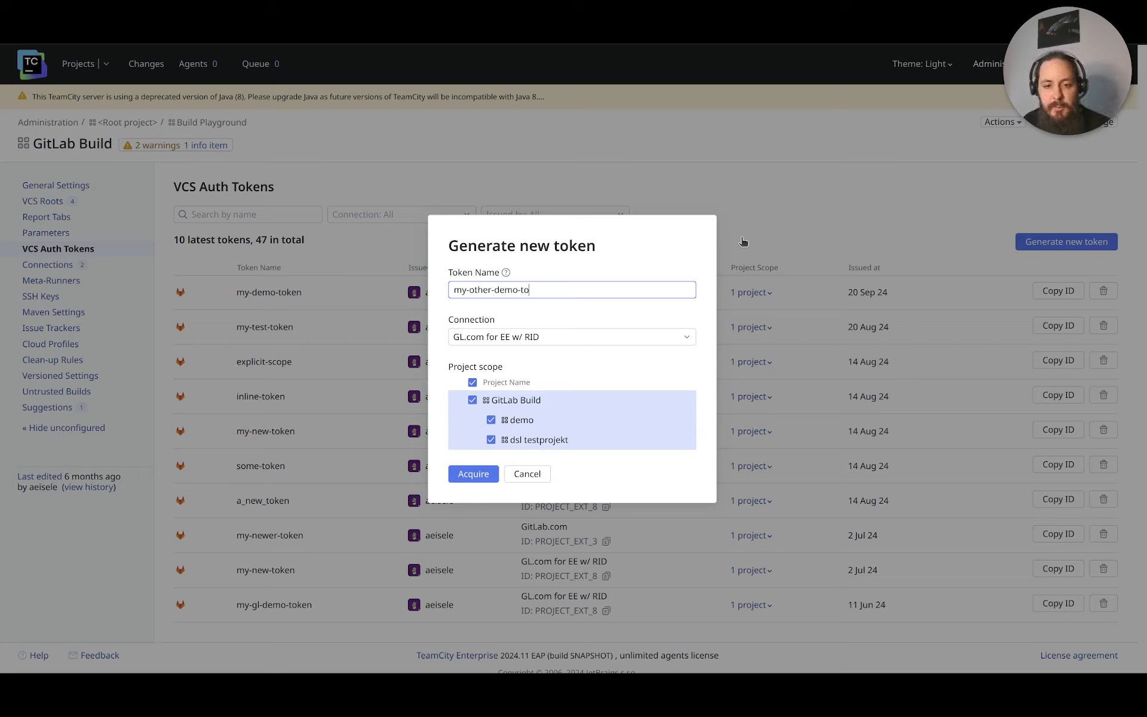
type("ken")
Set the new token's connection to GitLab.com.
left_click(660, 341)
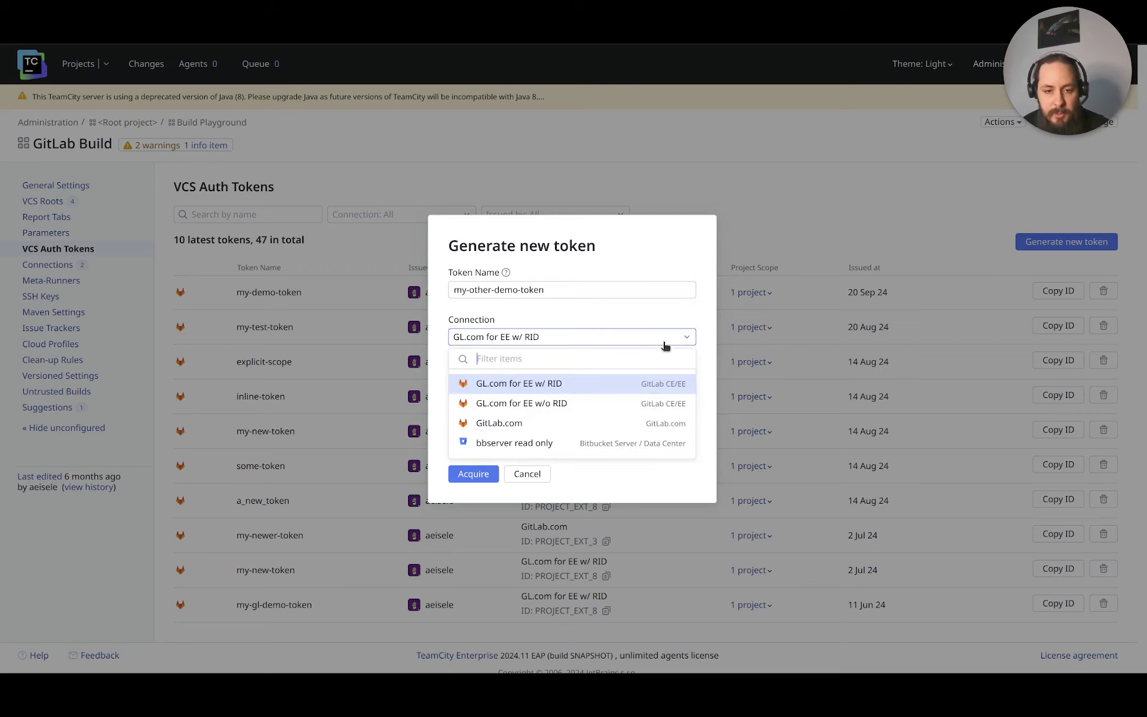
key("Down")
key("Down")
key("Return")
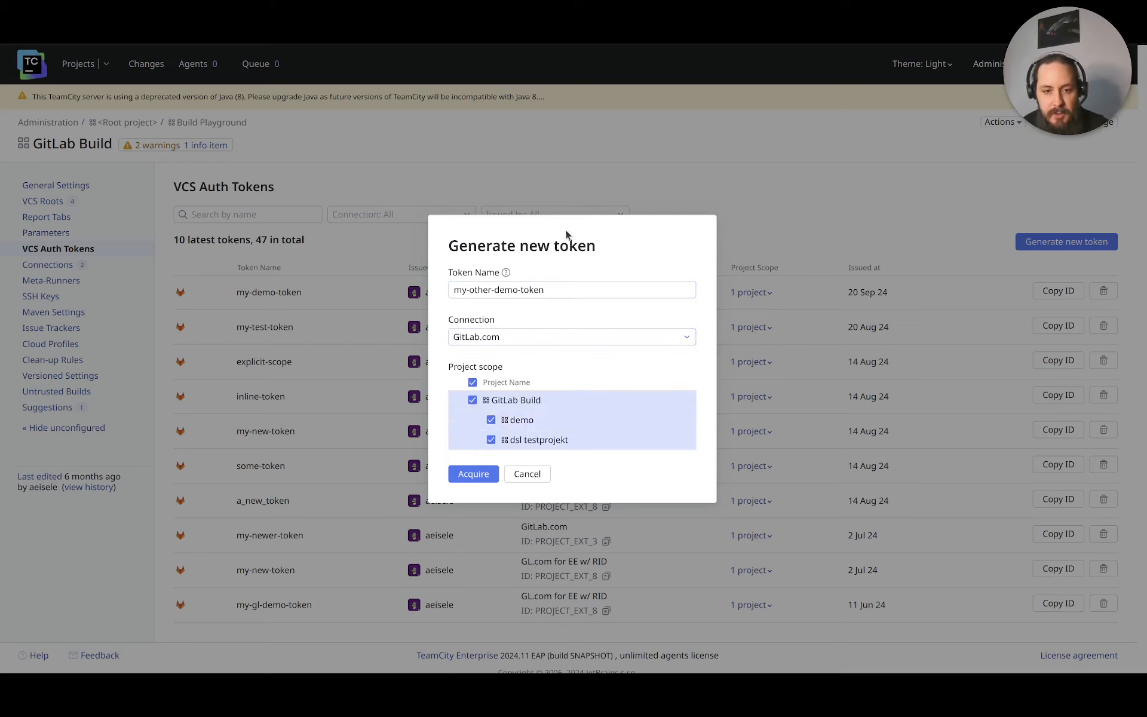
Limit the new token's project scope to demo by excluding GitLab Build and dsl testprojekt.
left_click_drag(559, 233, 586, 241)
left_click(577, 246)
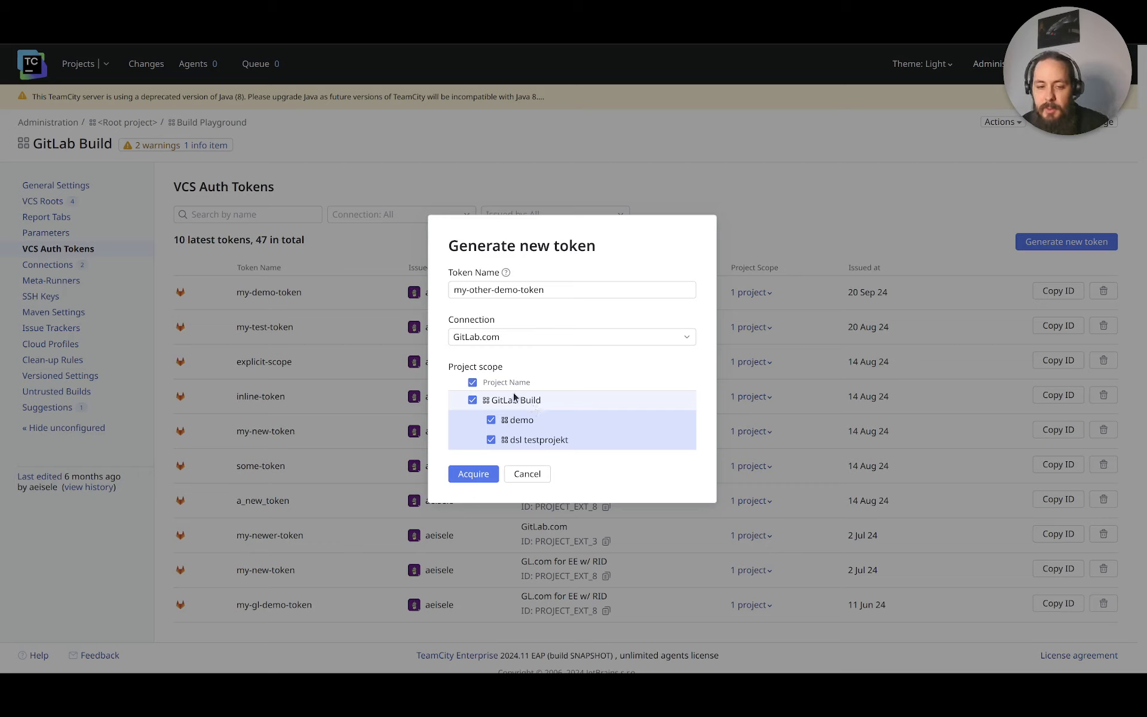
left_click(472, 401)
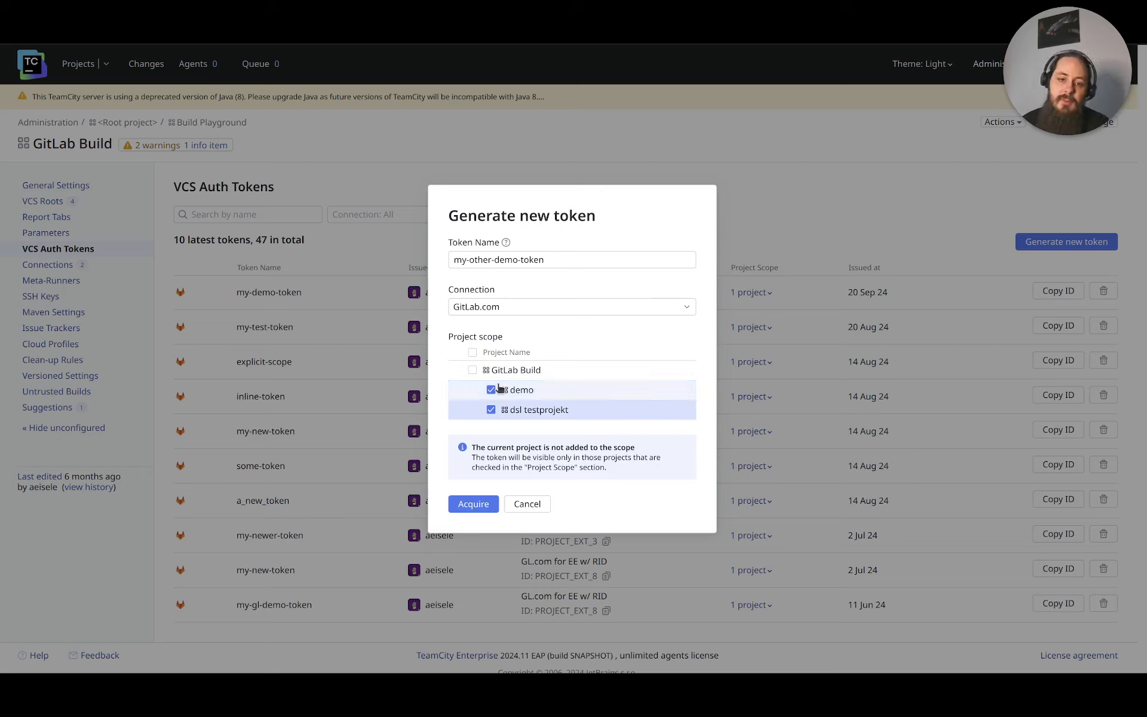
left_click(491, 410)
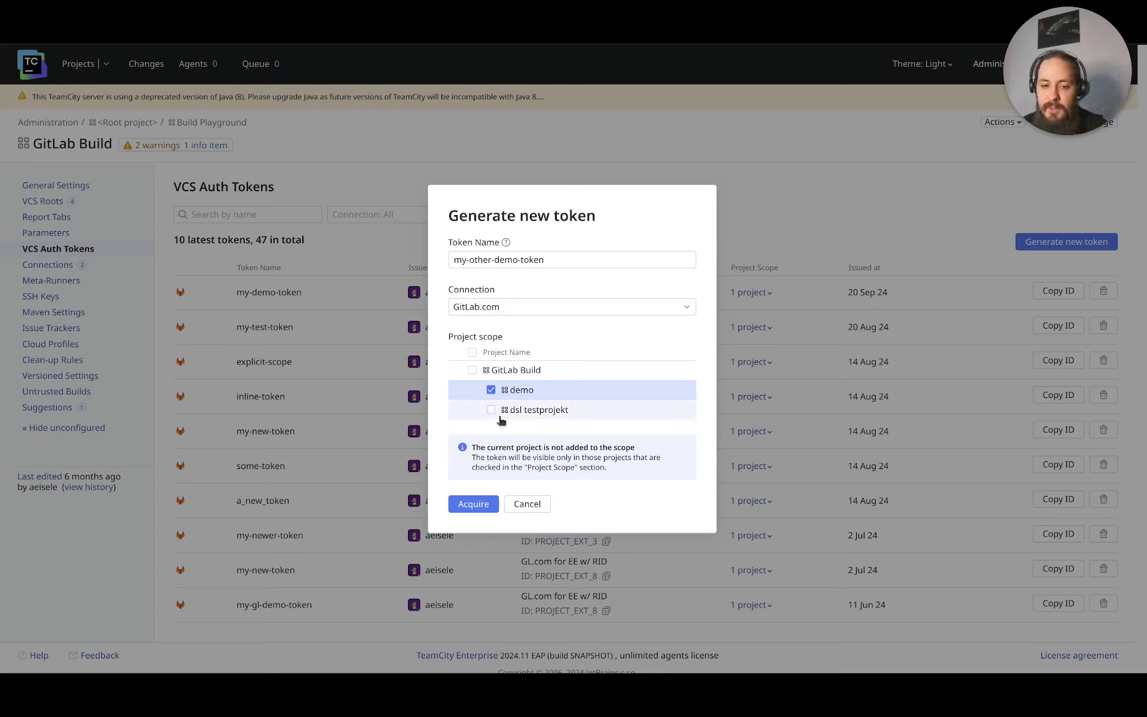
Scope the token to GitLab Build with all its subprojects and acquire it by authorizing teamcity local on GitLab.
left_click(473, 370)
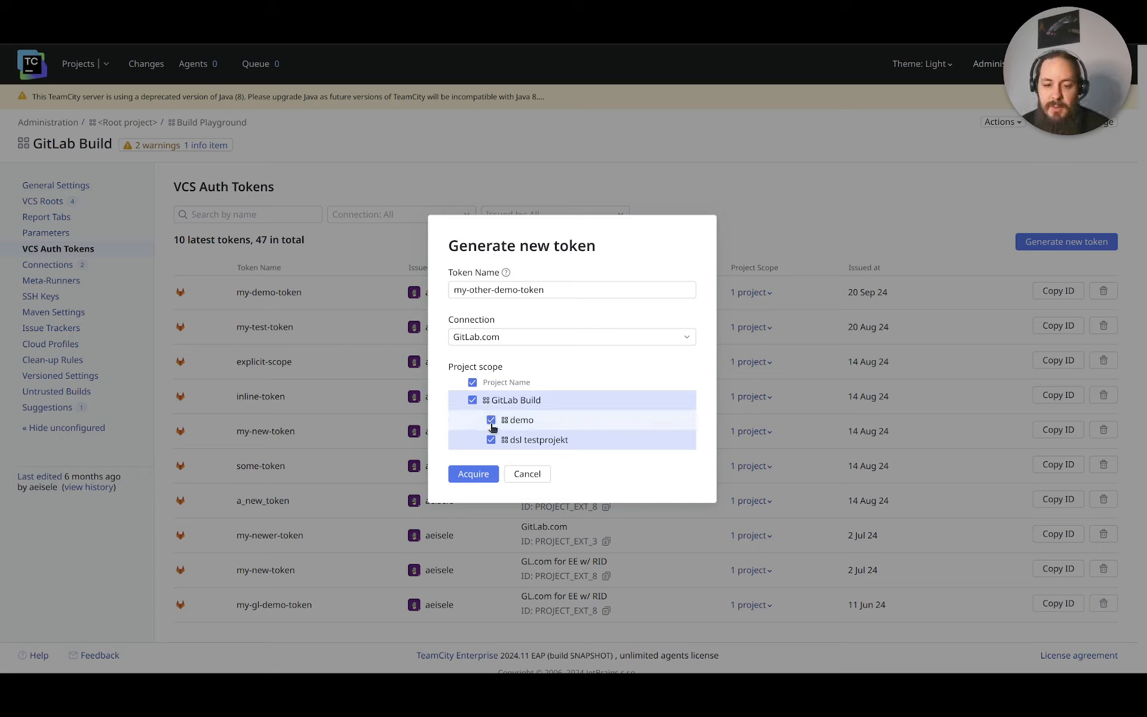
left_click(472, 478)
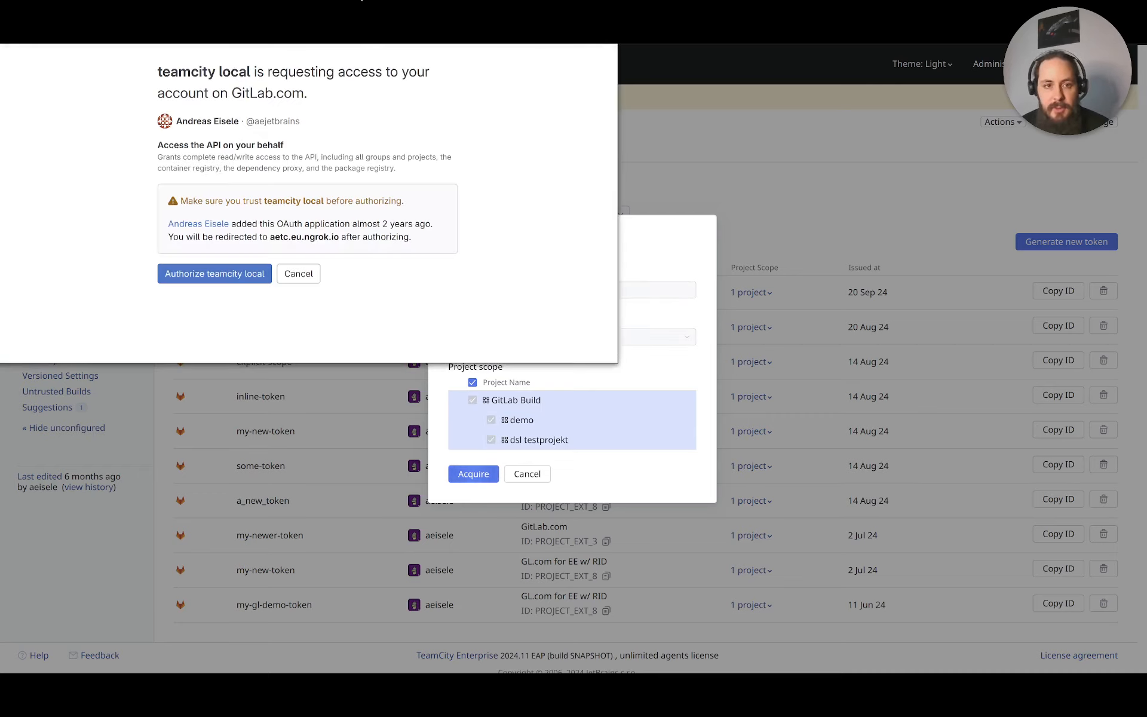
left_click_drag(361, 0, 372, 80)
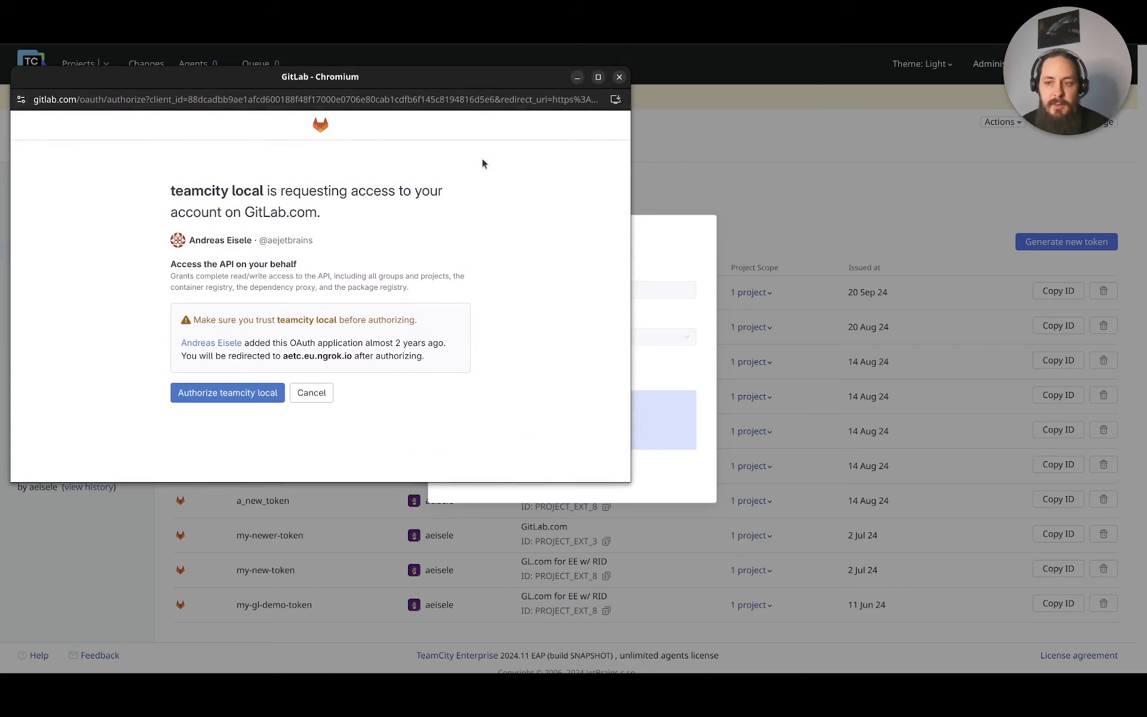
left_click(229, 392)
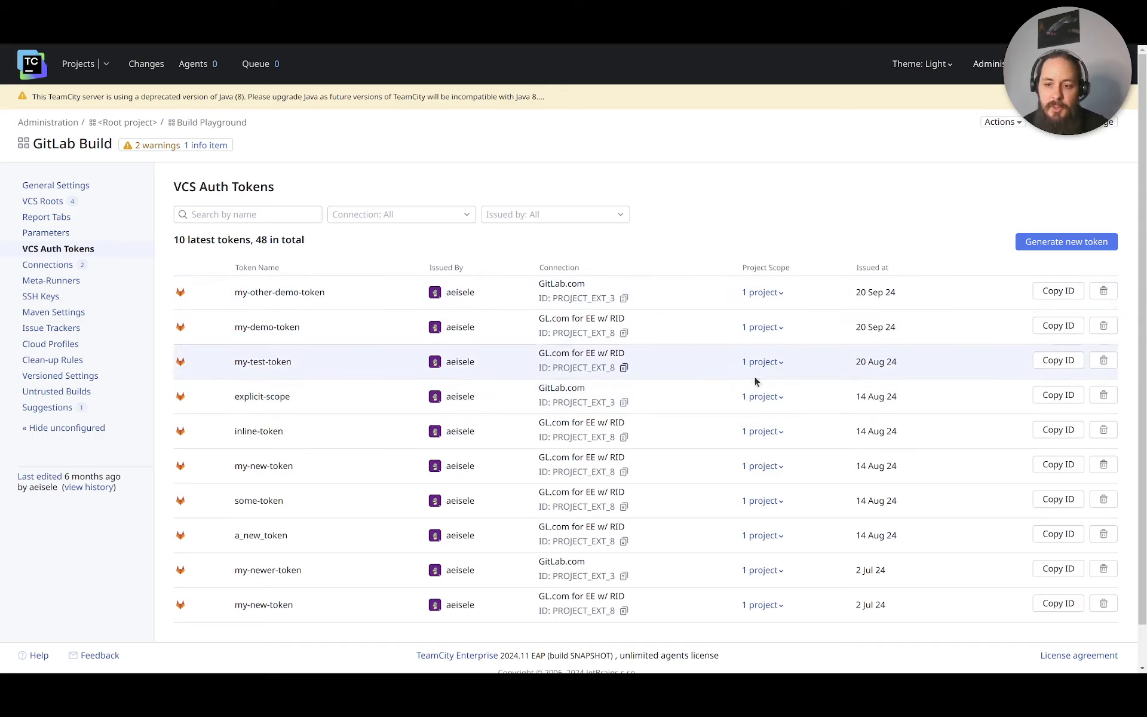
Copy the ID of the my-other-demo-token entry.
left_click(1068, 290)
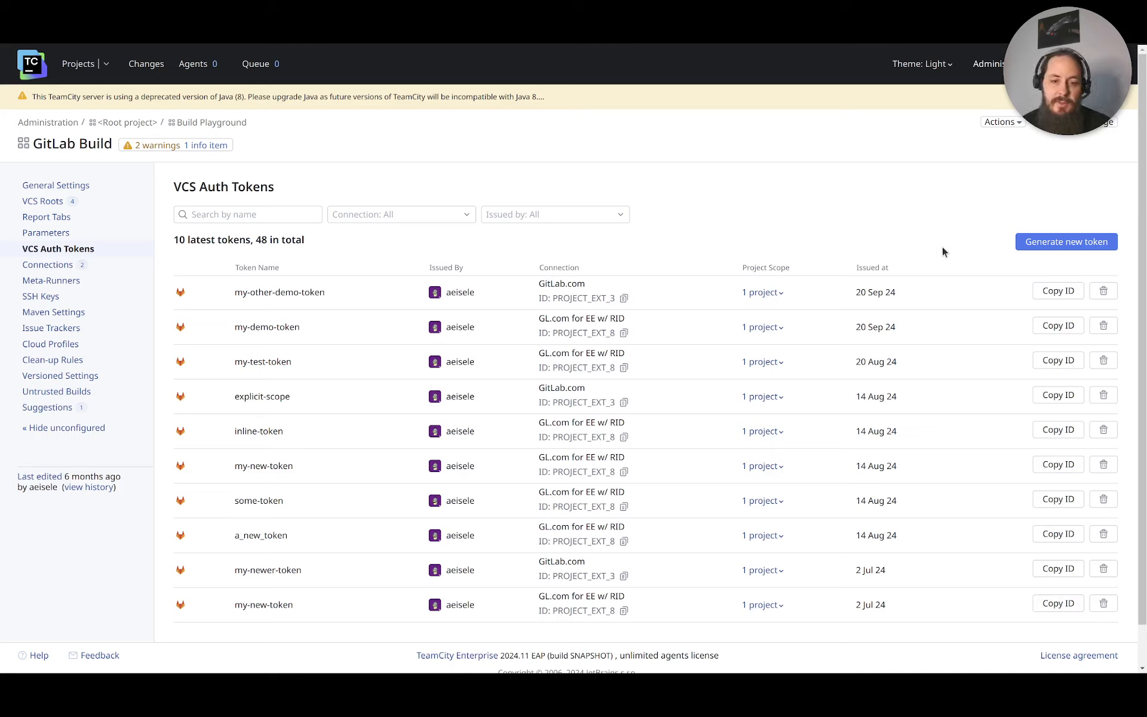
left_click(1041, 296)
left_click(1041, 295)
left_click(1040, 295)
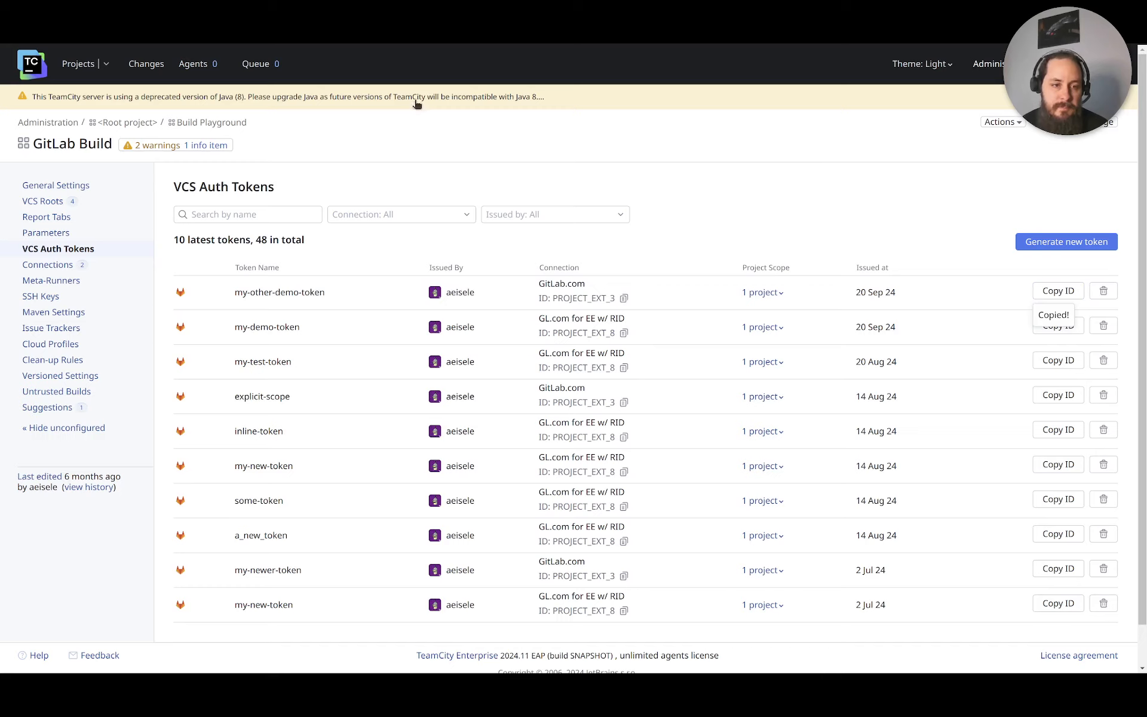
Switch to the VCS auth tokens of the GH App project under the root project.
mouse_move(24, 147)
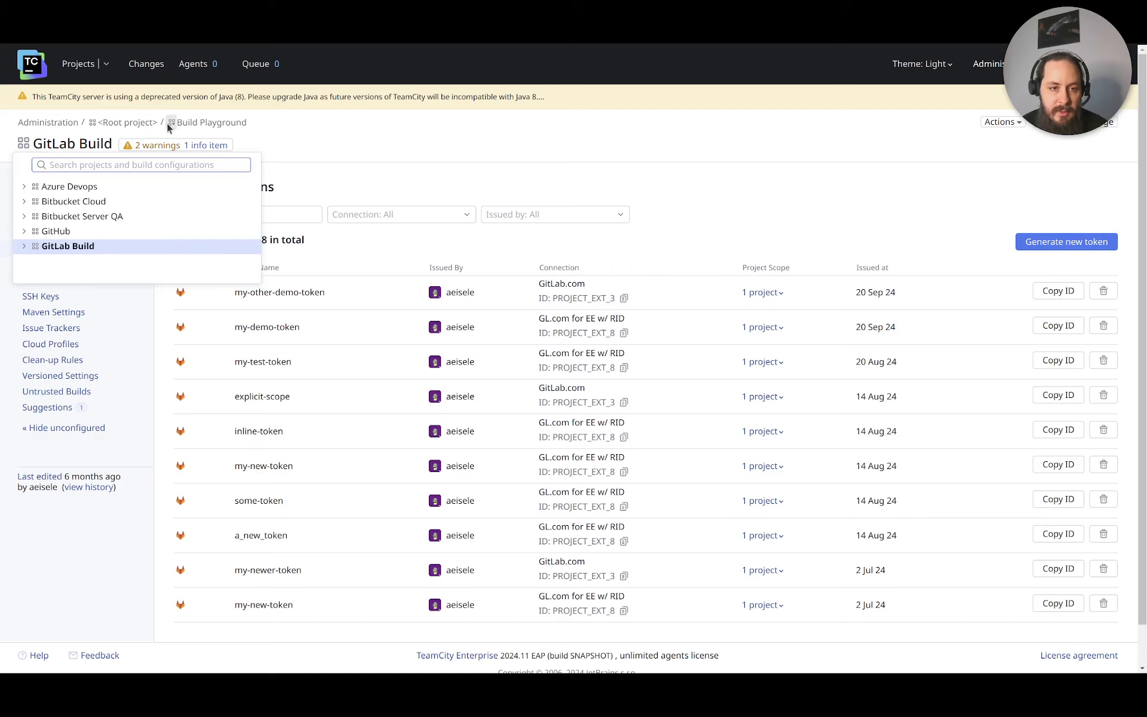
mouse_move(169, 127)
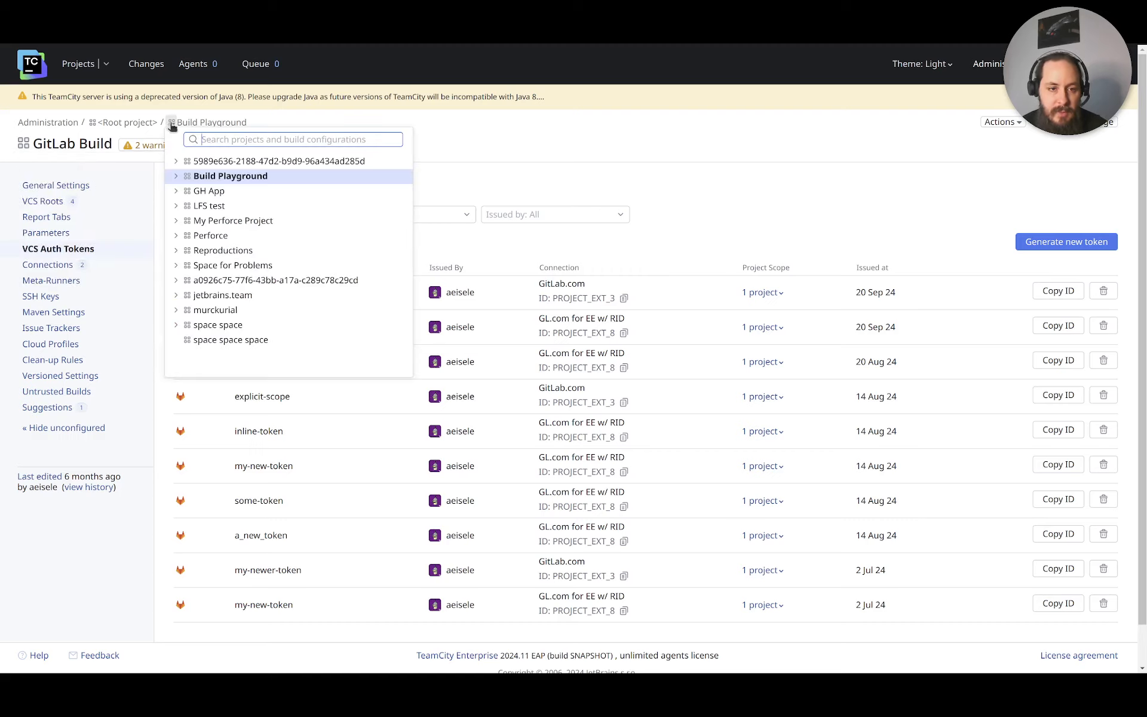
left_click(205, 191)
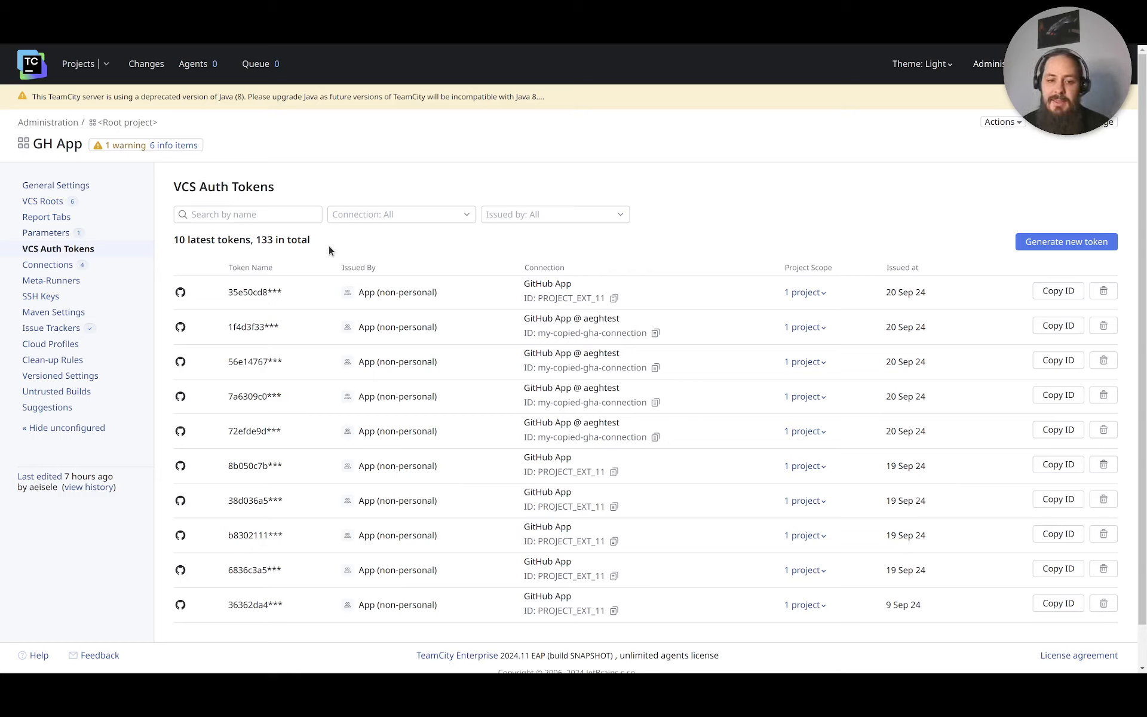
left_click_drag(312, 240, 275, 240)
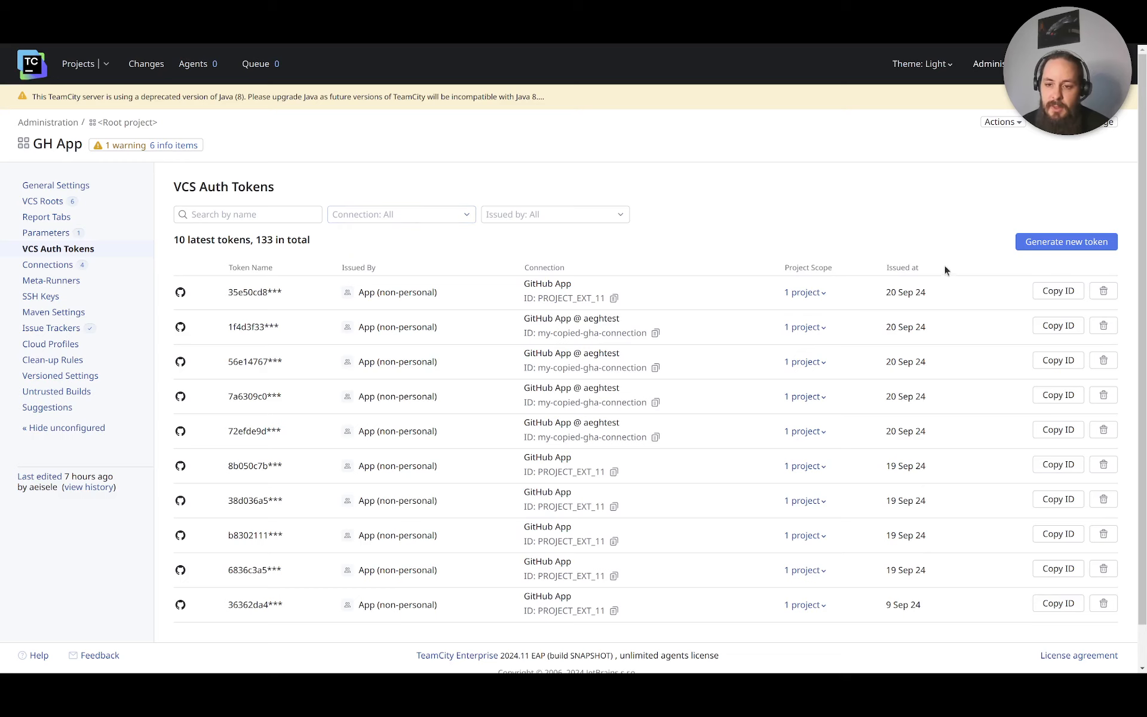
Start generating a new token for the GitHub App connection and name it my-custom-token.
left_click(1039, 243)
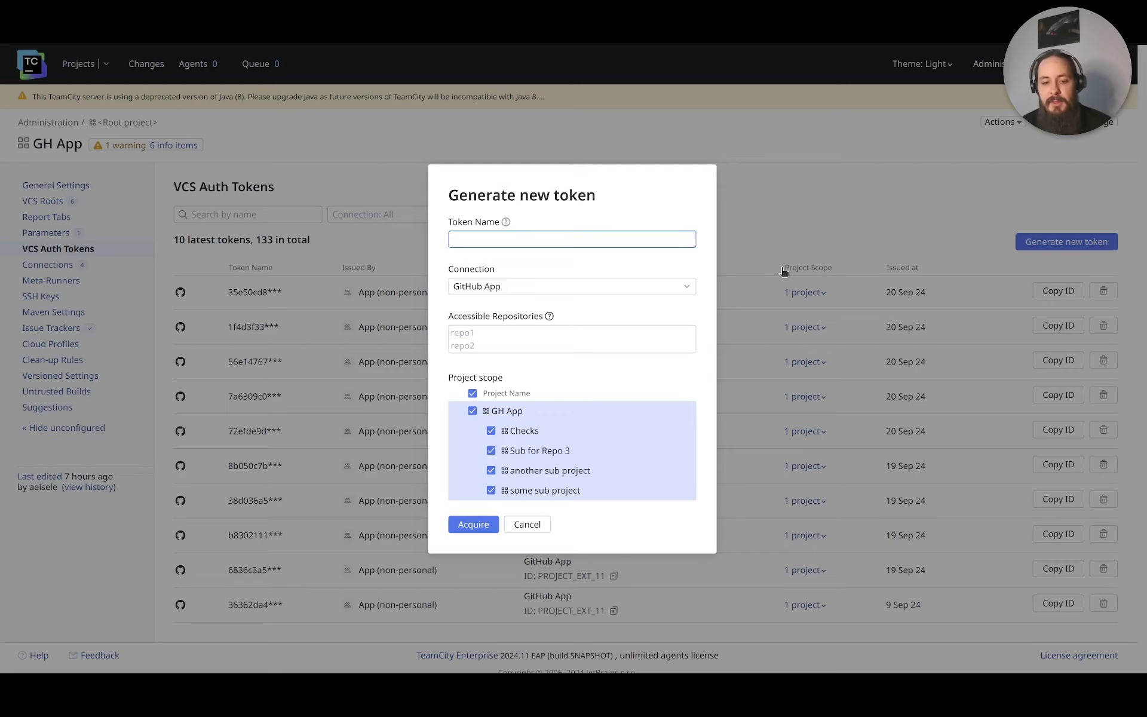
left_click(512, 339)
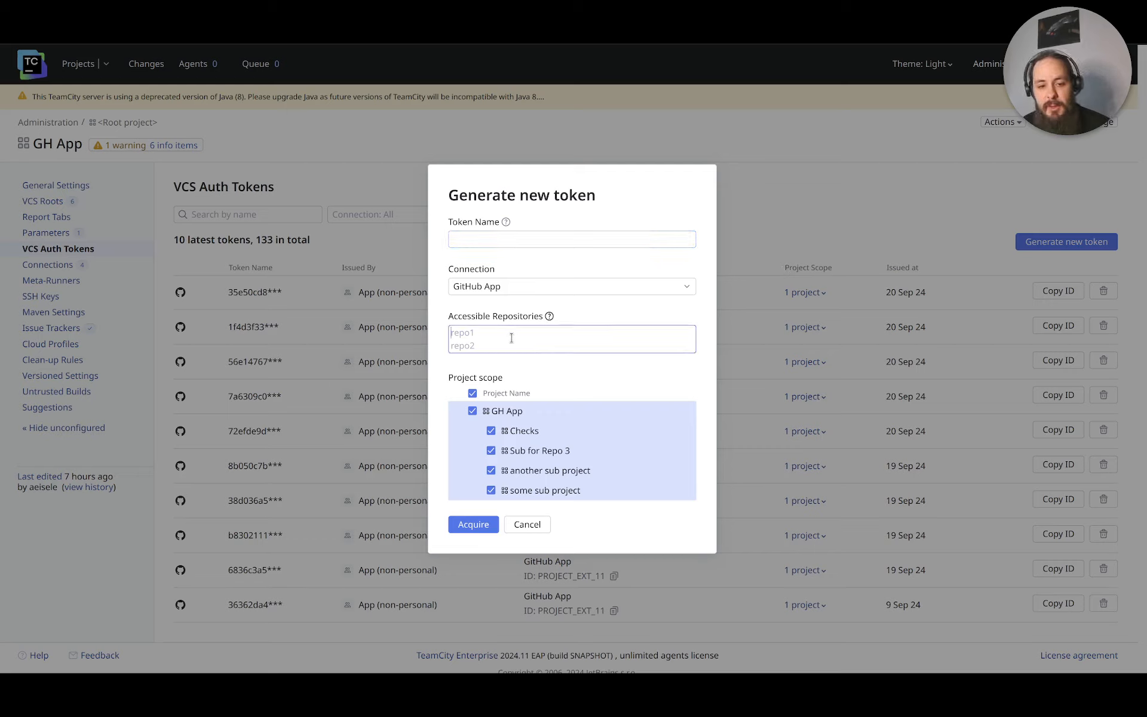
left_click(549, 287)
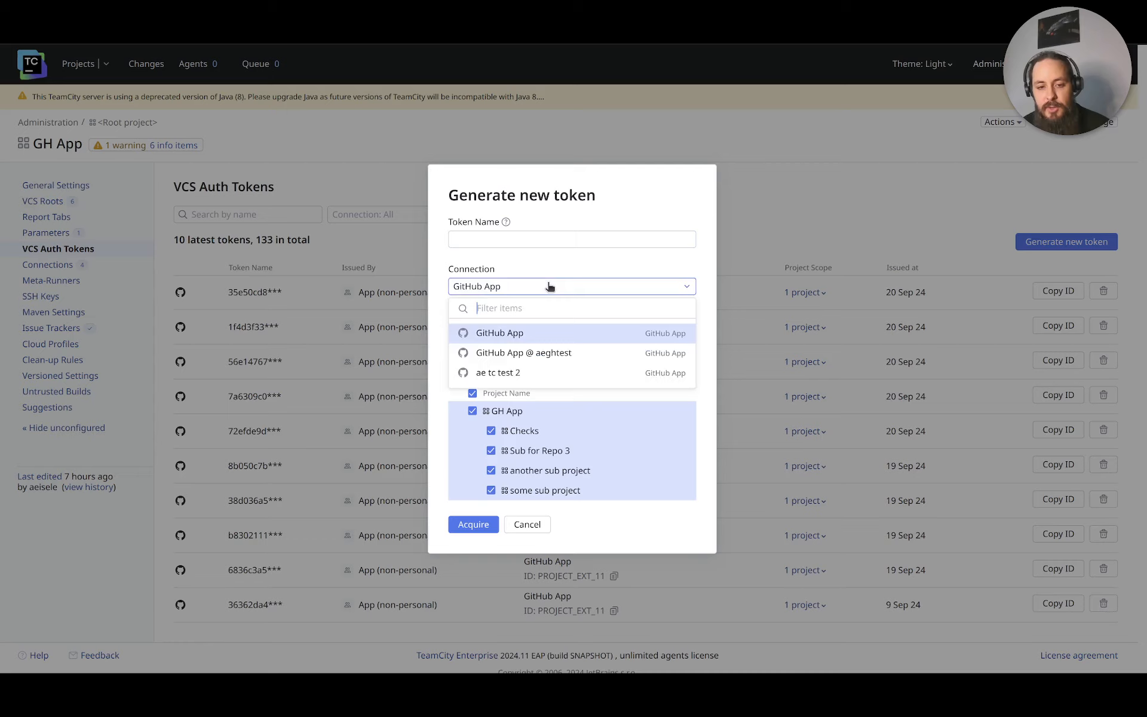
left_click(550, 287)
left_click(511, 237)
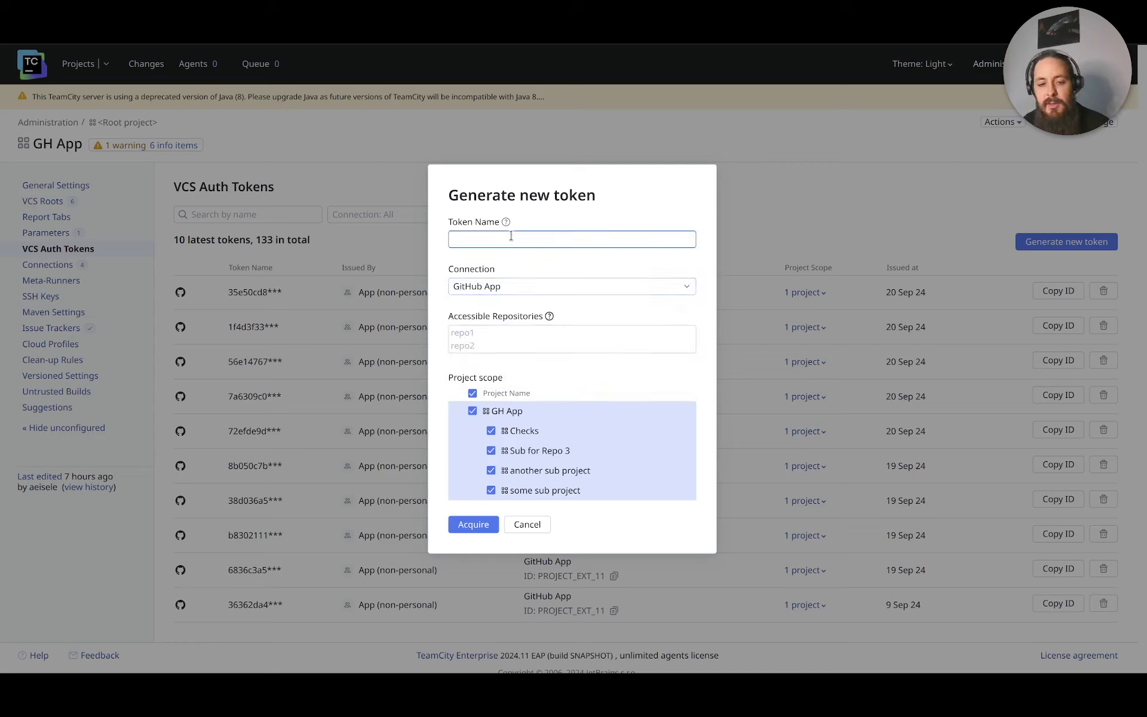
type("my-custom-t")
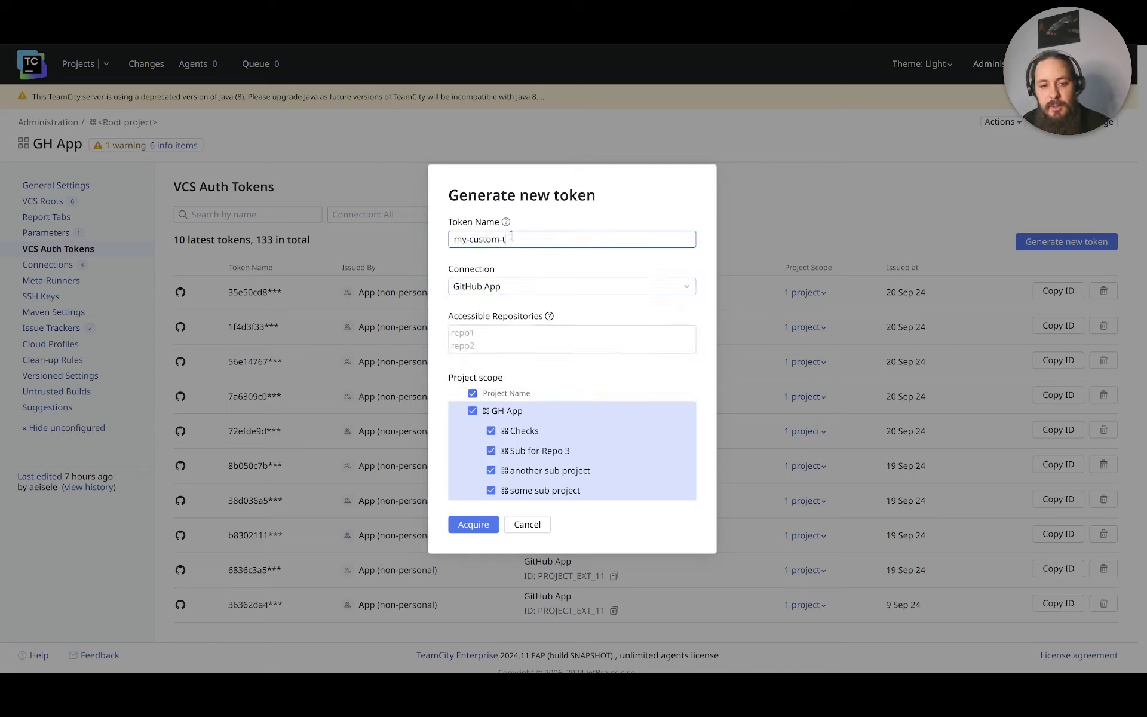
type("oken")
Acquire the token with repo1 and repo3 as its accessible repositories and copy its ID.
left_click(495, 330)
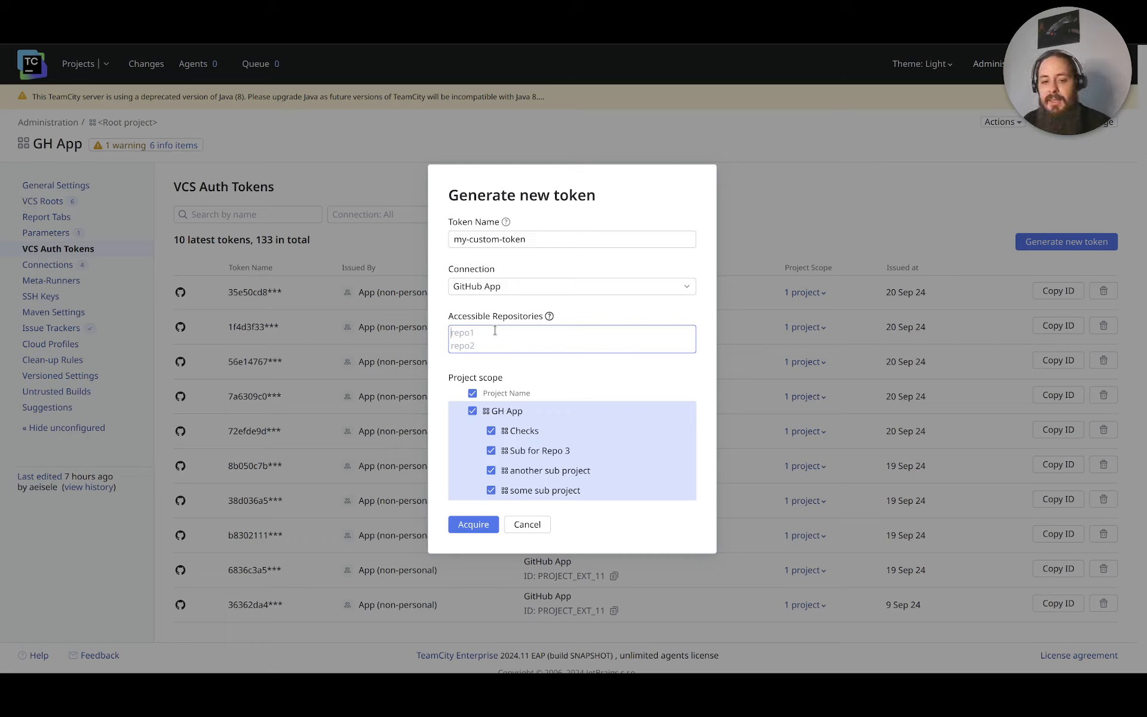
type("repo1")
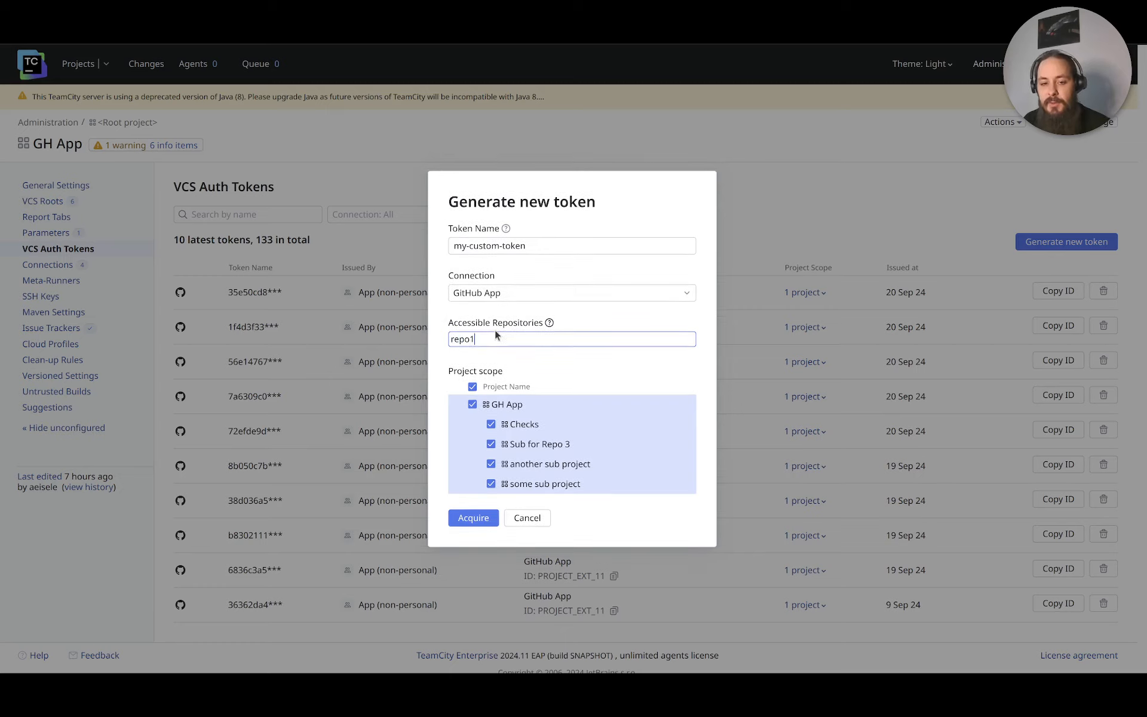
key("Return")
type("repo3")
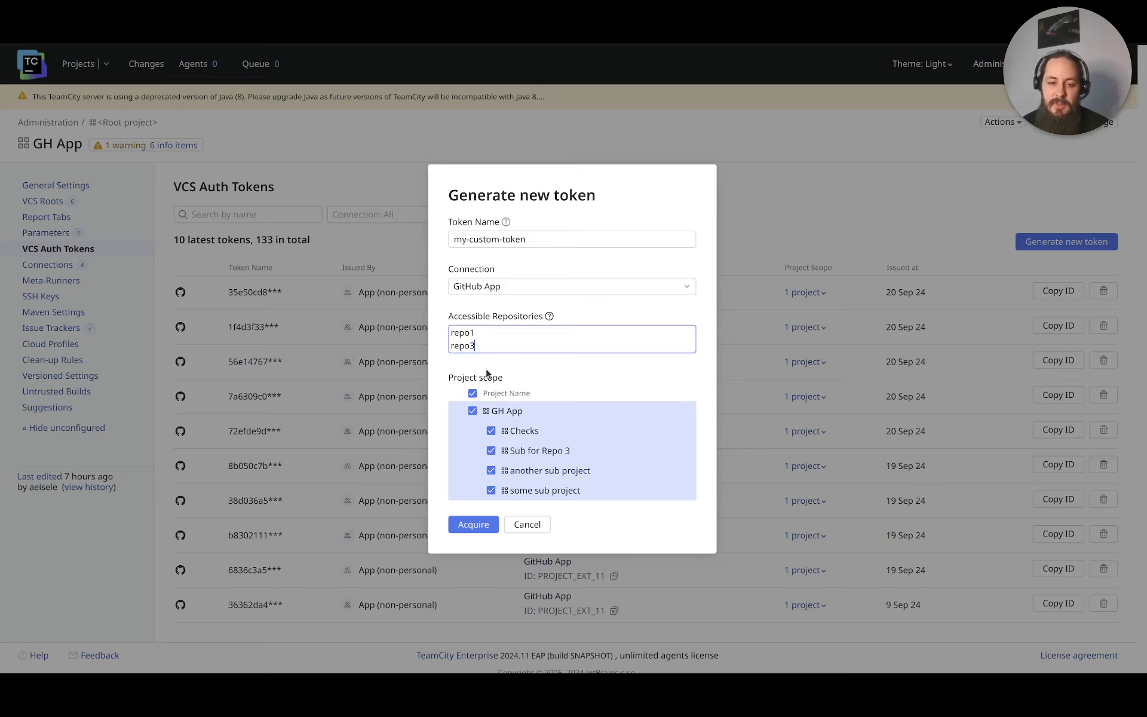
left_click(483, 526)
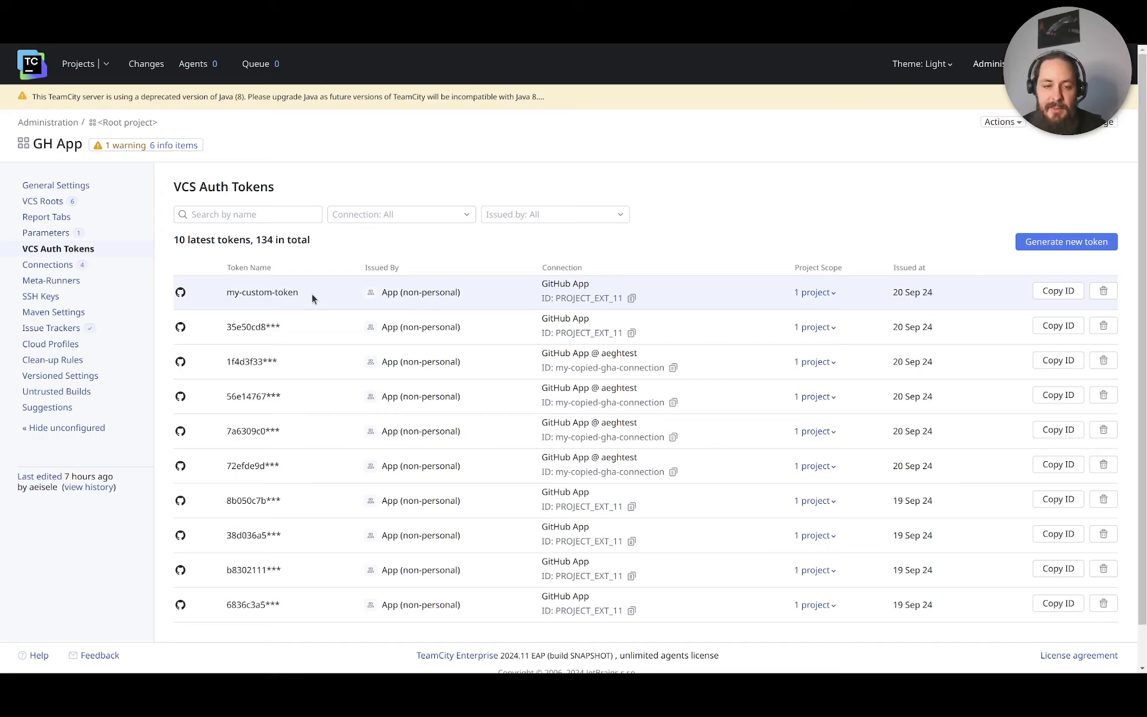
left_click(1059, 293)
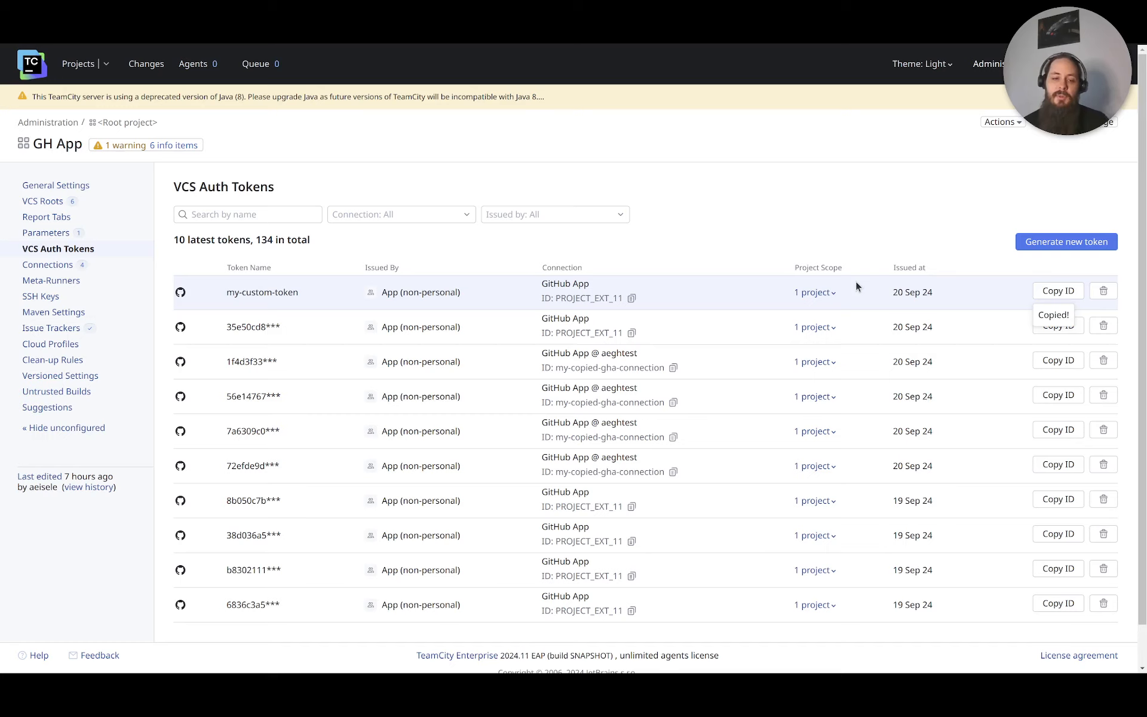